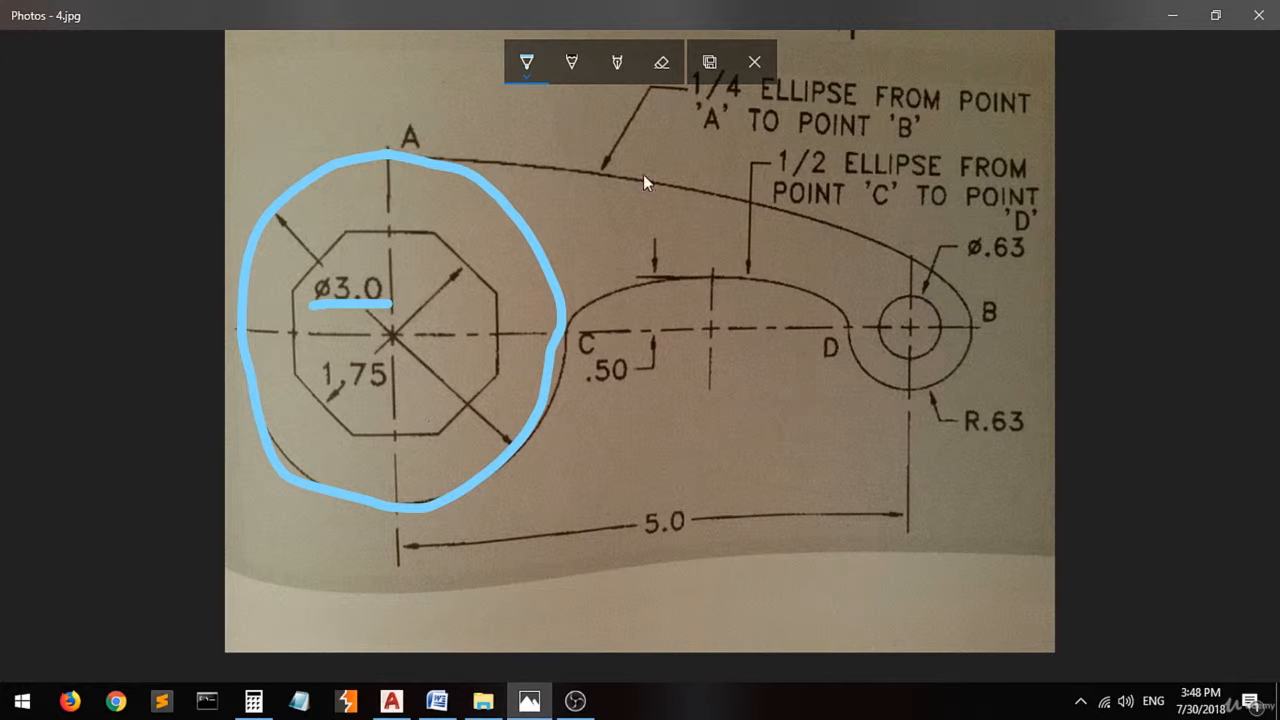
Mark points C and D, the half ellipse's center and top, and circle the .50 dimension in yellow ink
click(522, 76)
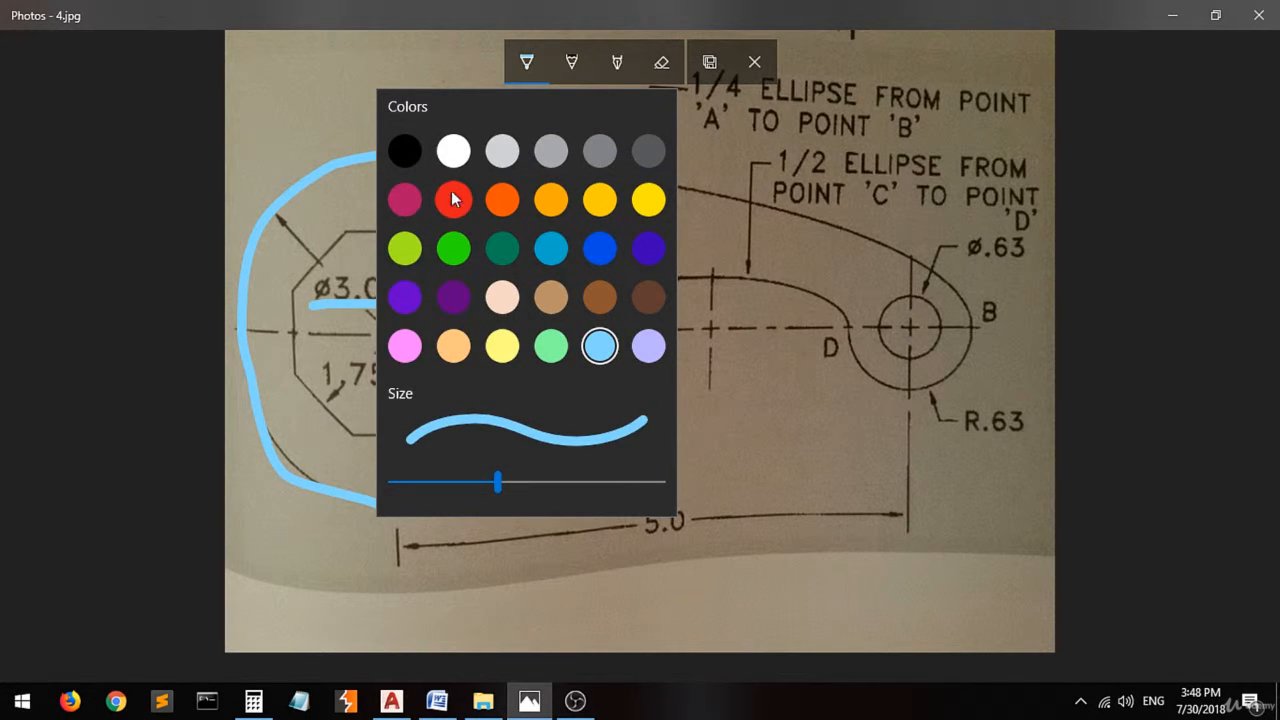
click(643, 203)
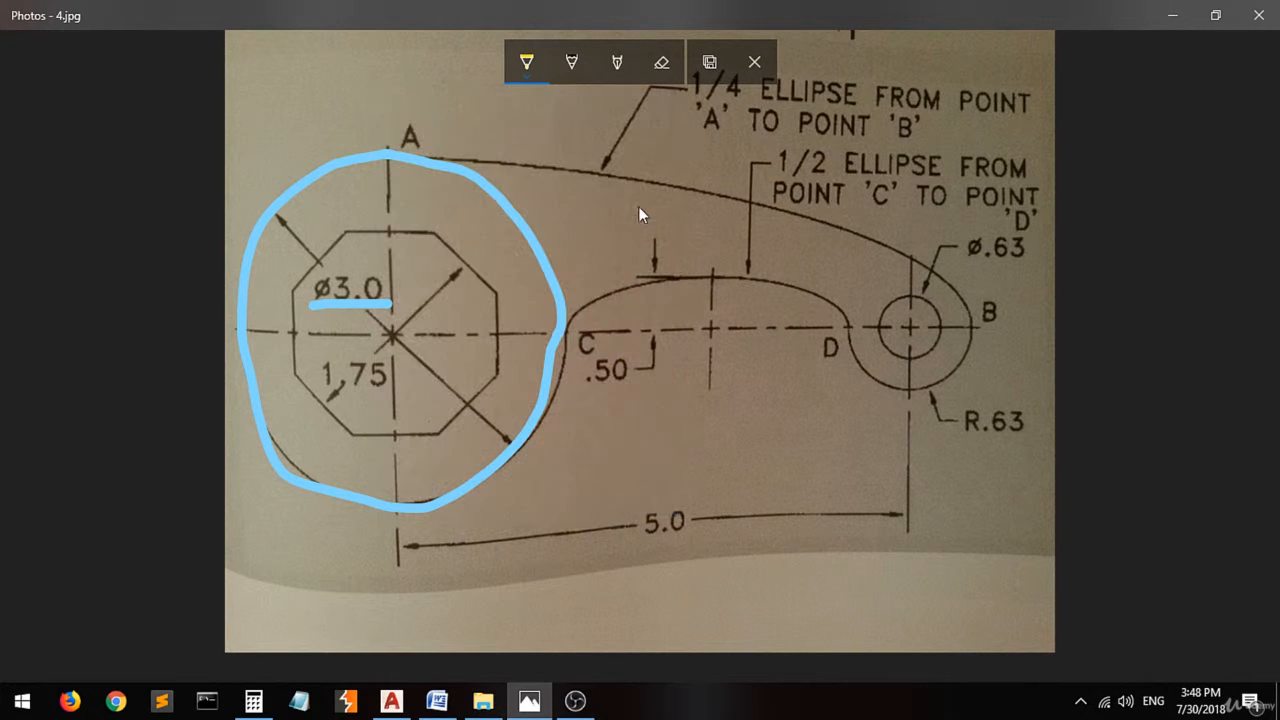
click(564, 332)
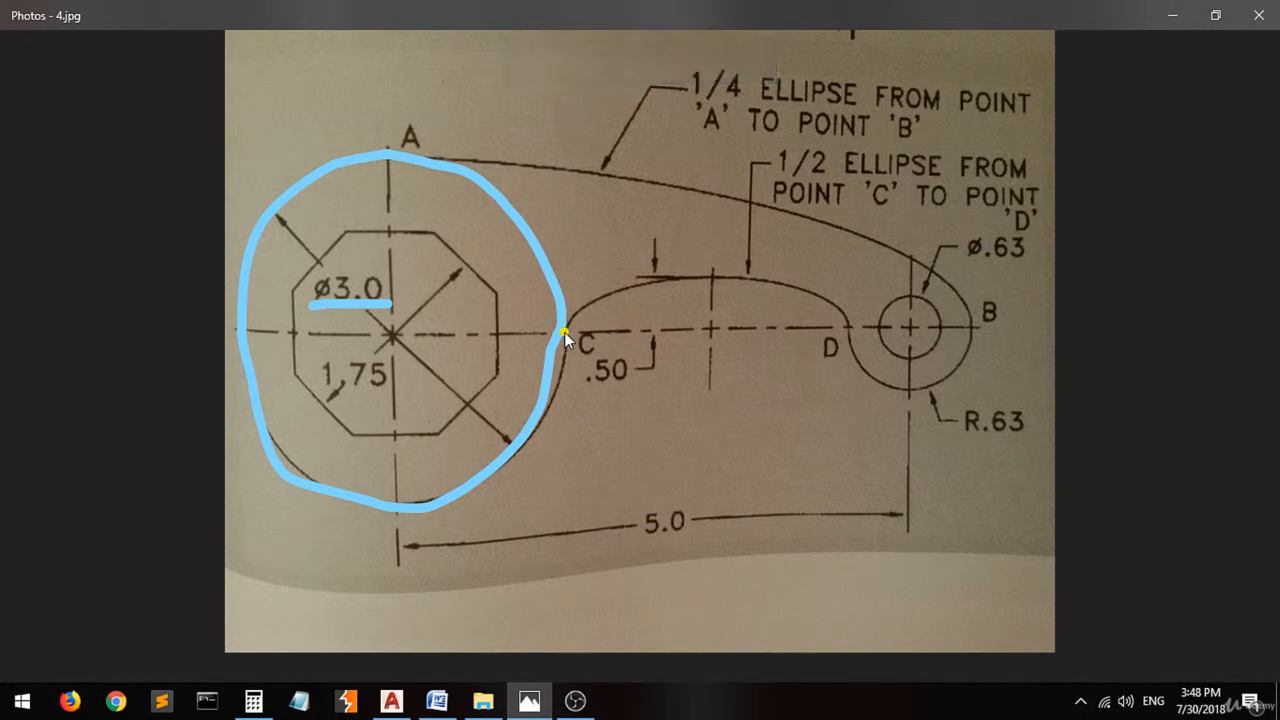
click(849, 327)
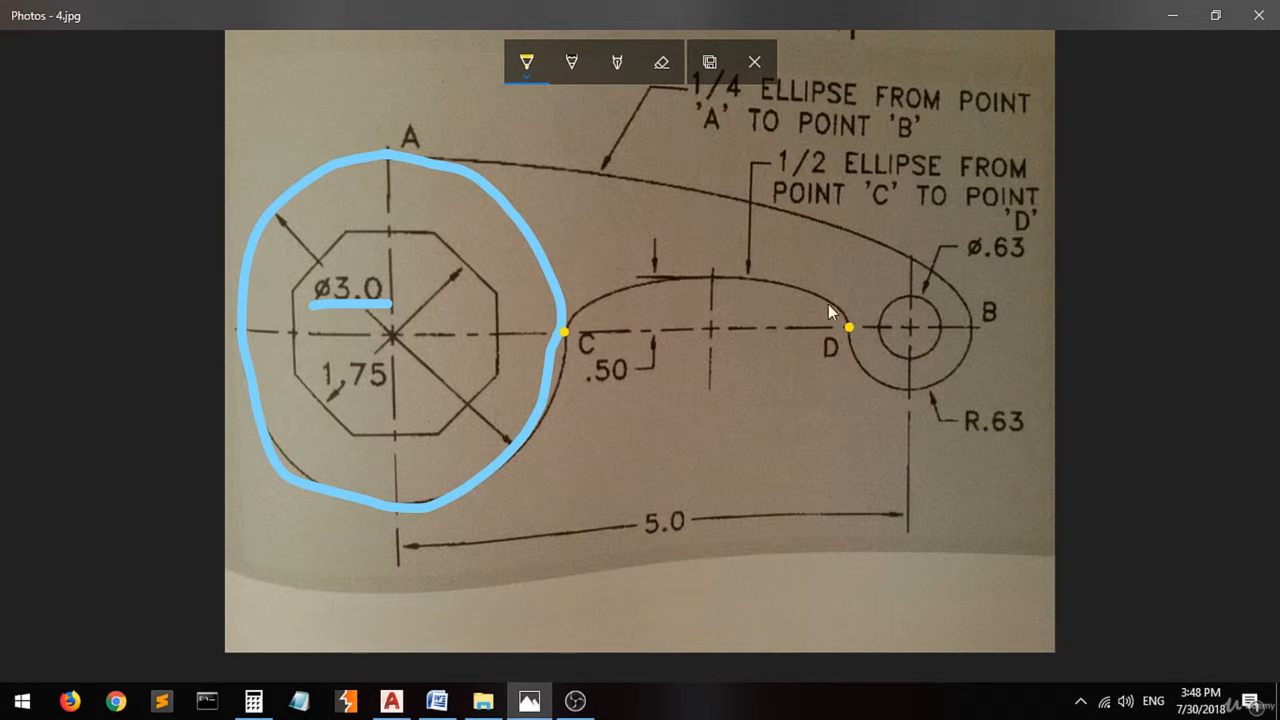
click(709, 328)
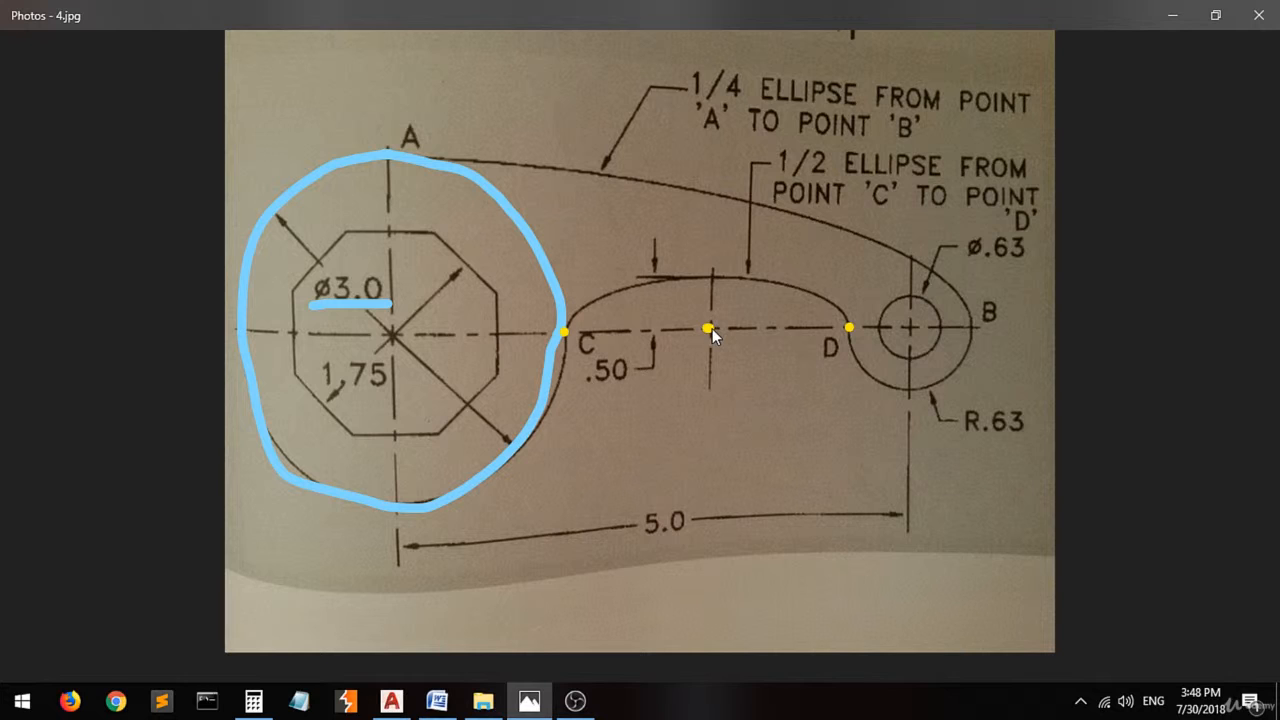
click(705, 272)
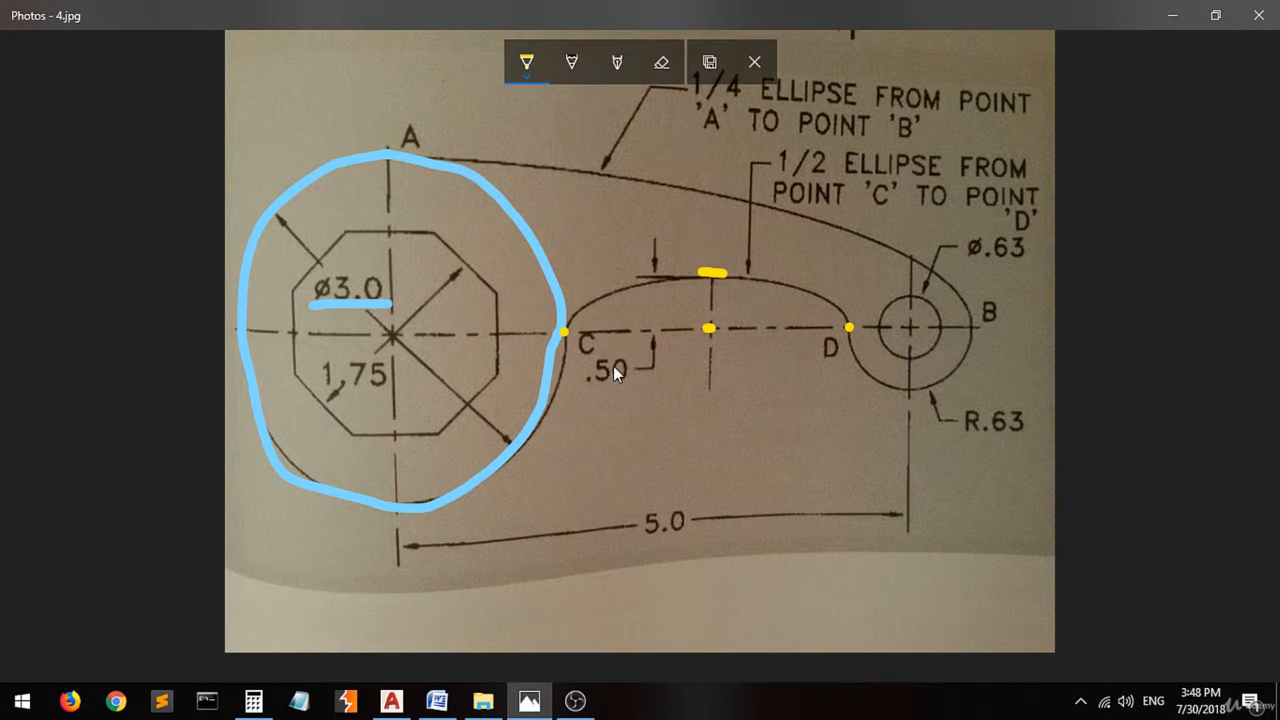
drag(643, 355, 607, 346)
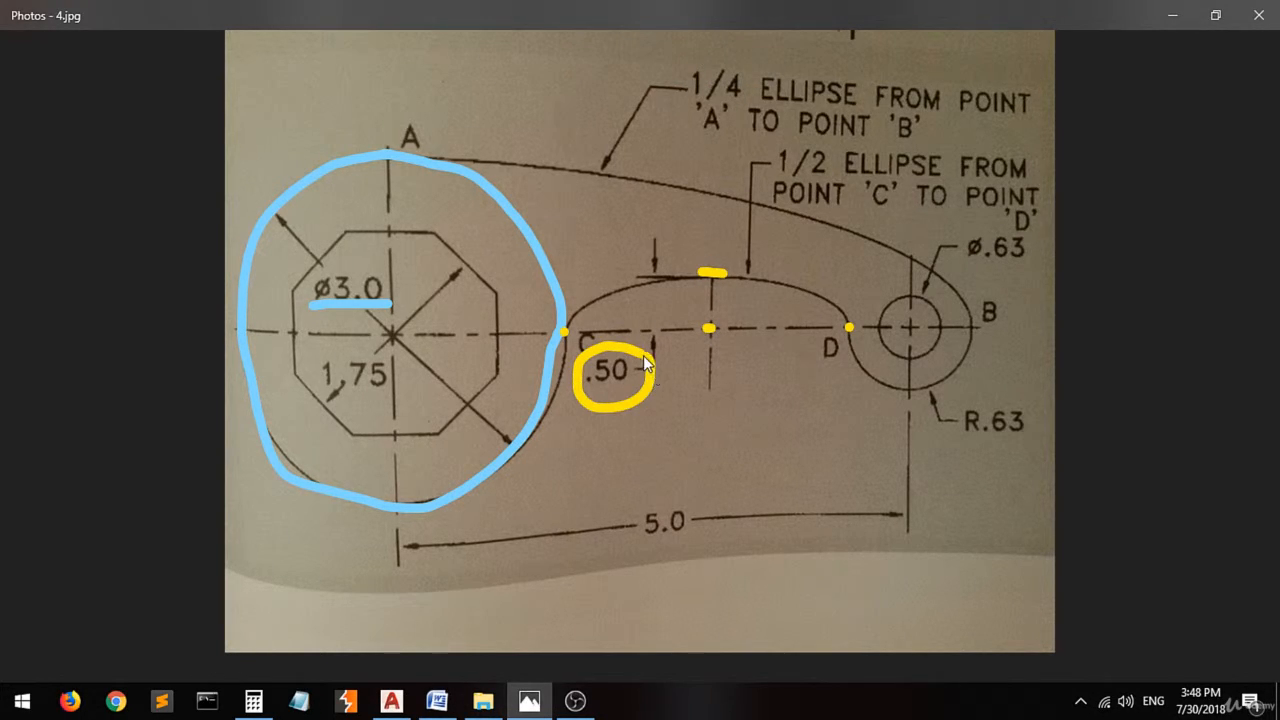
Switch to AutoCAD and draw an Axis, End ellipse between the facing quadrants of the large circle and small outer circle, with a .5 other-axis distance
click(391, 700)
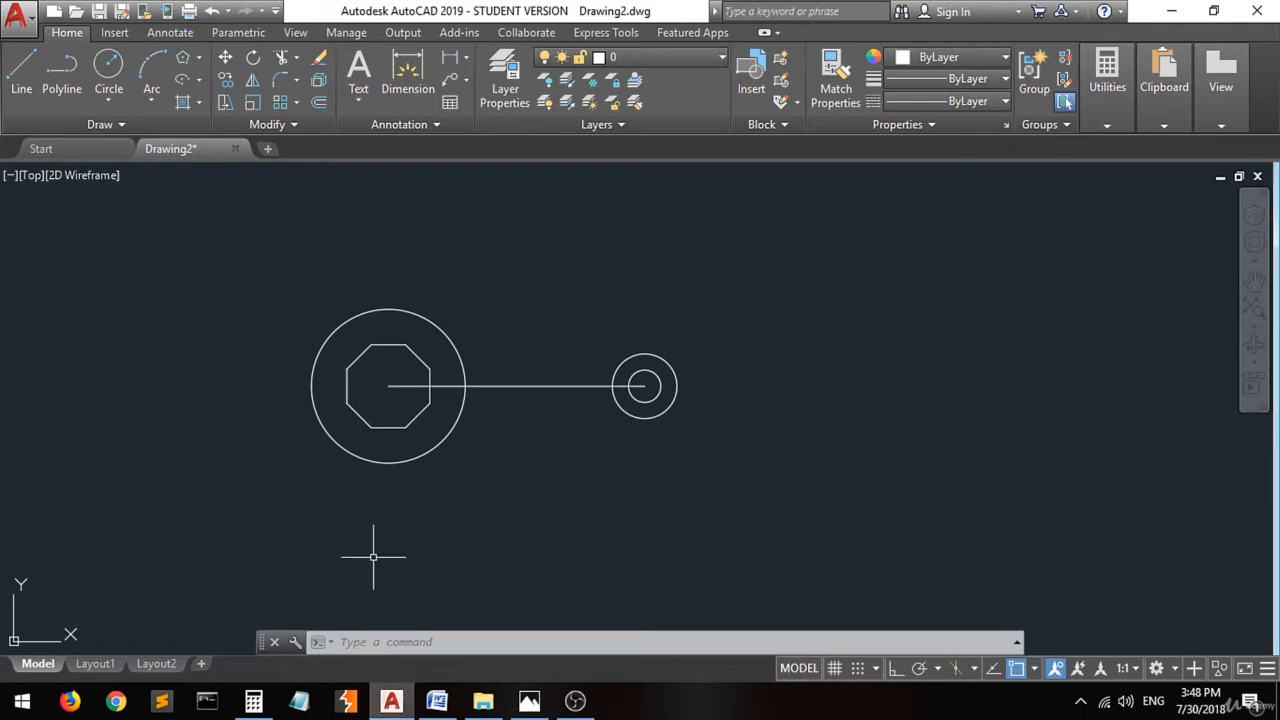
click(199, 82)
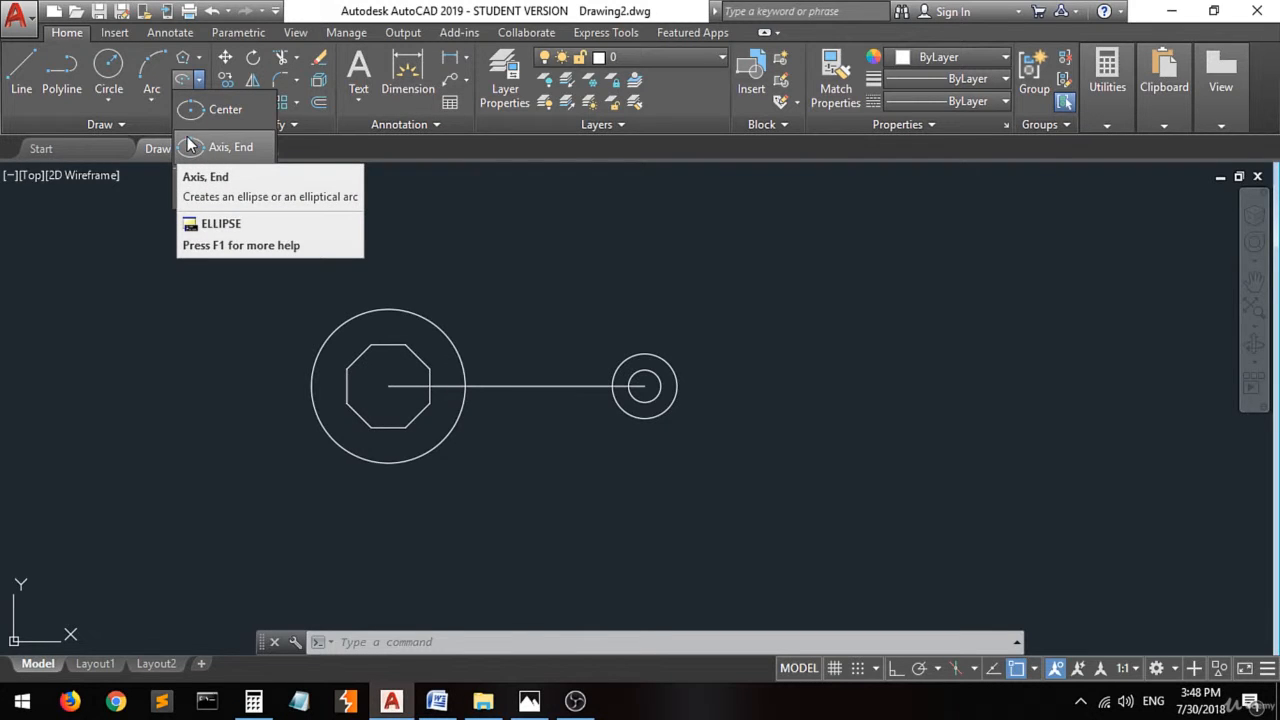
click(245, 150)
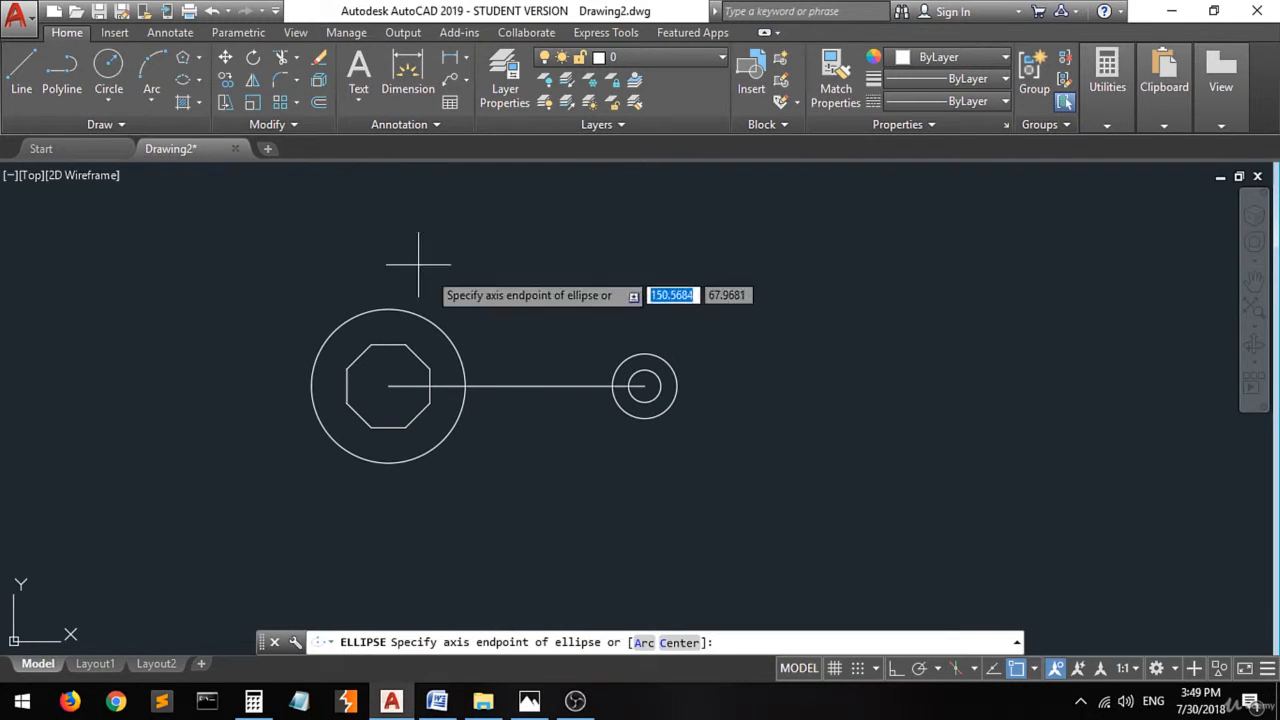
click(463, 386)
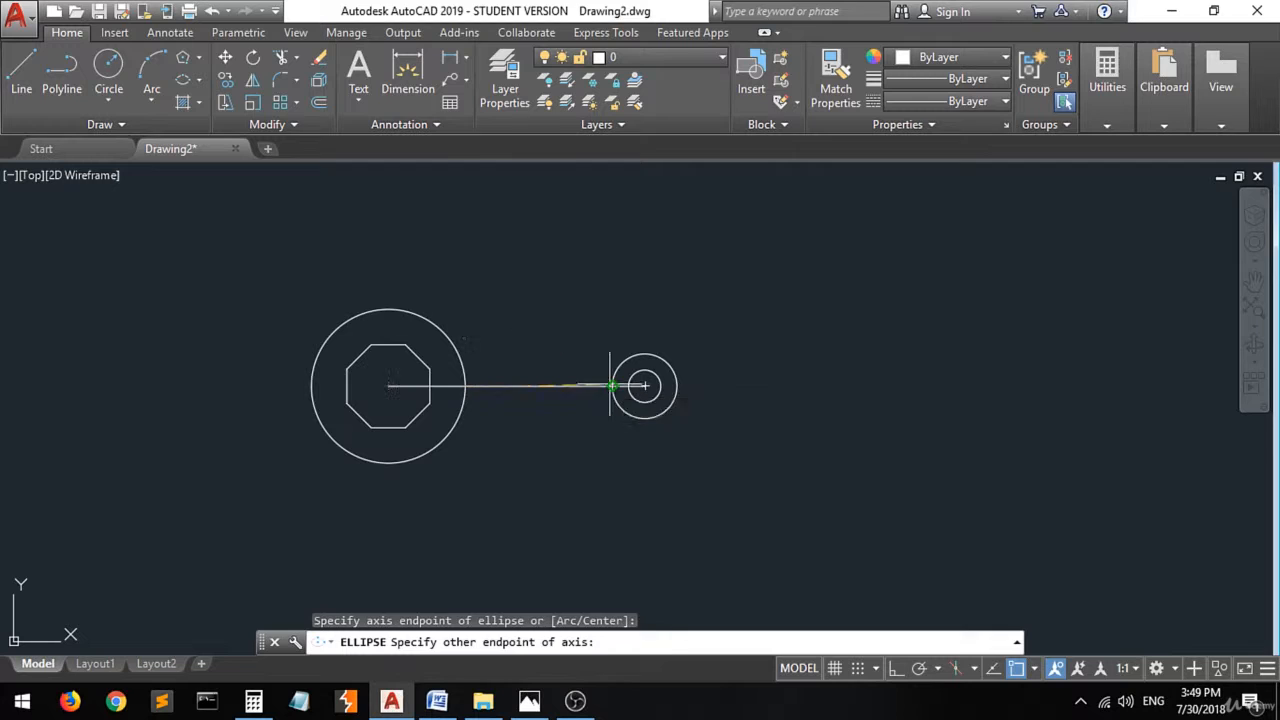
click(612, 386)
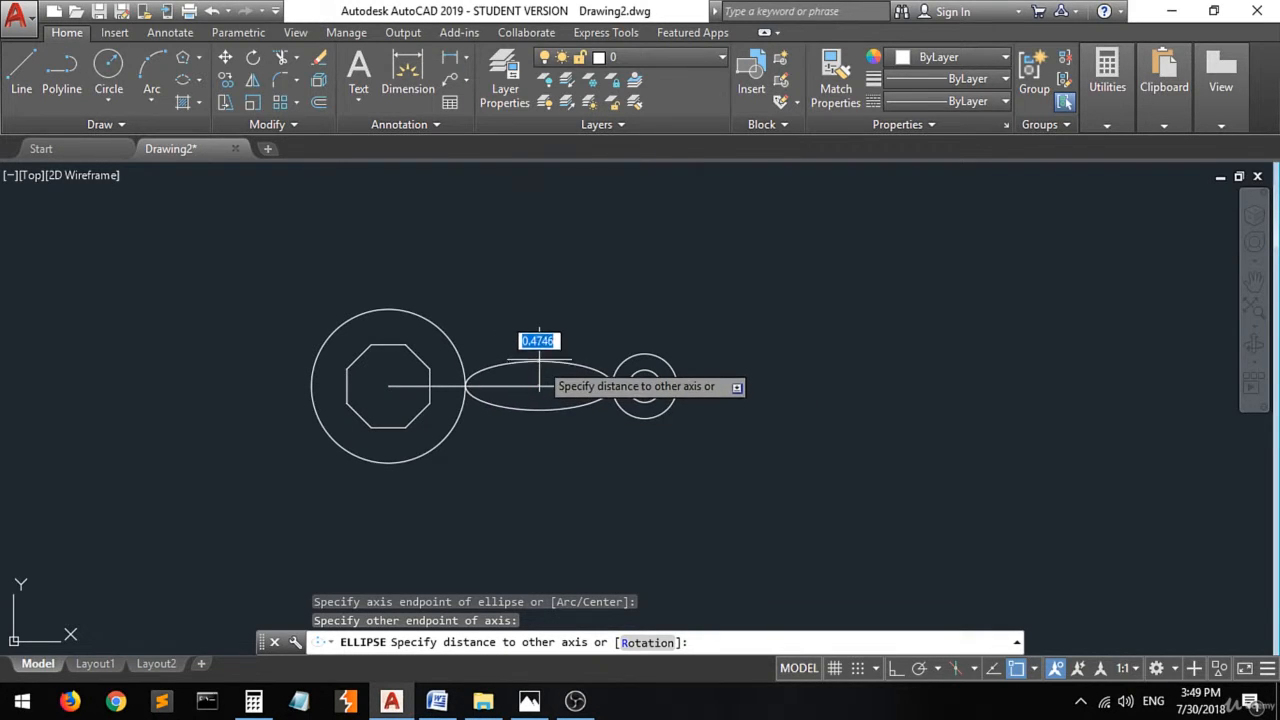
text(.5)
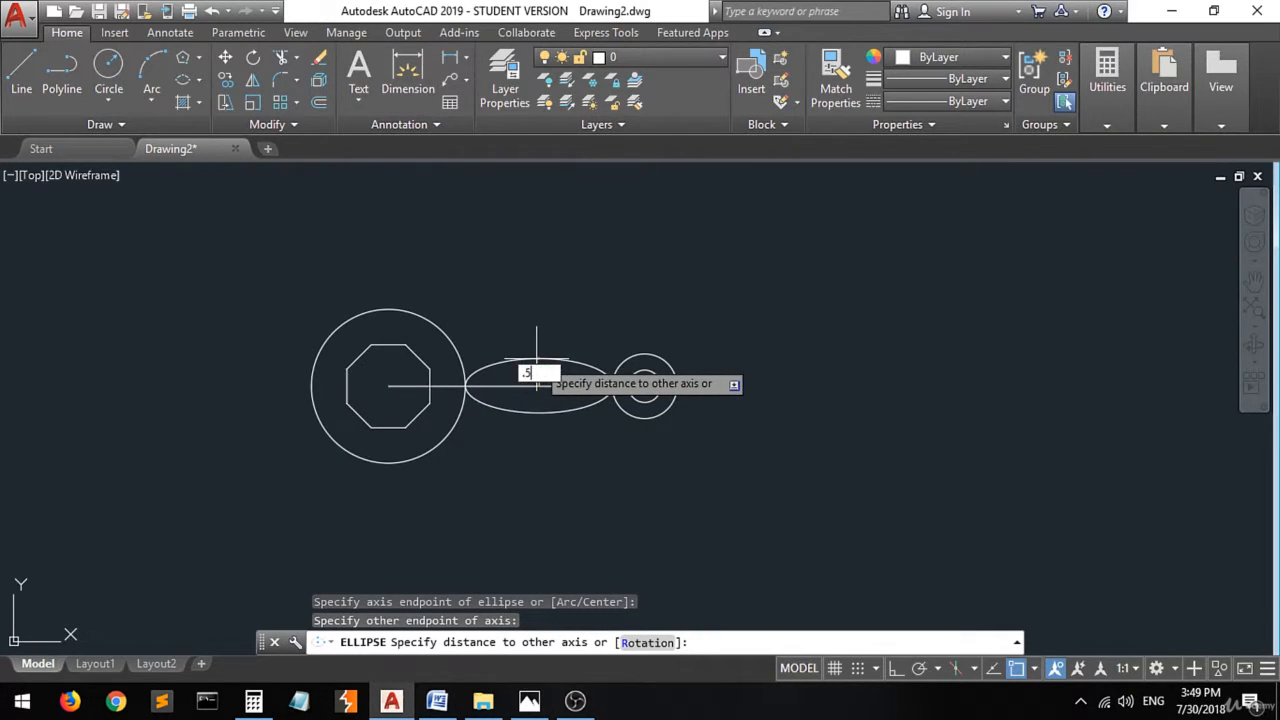
key(Return)
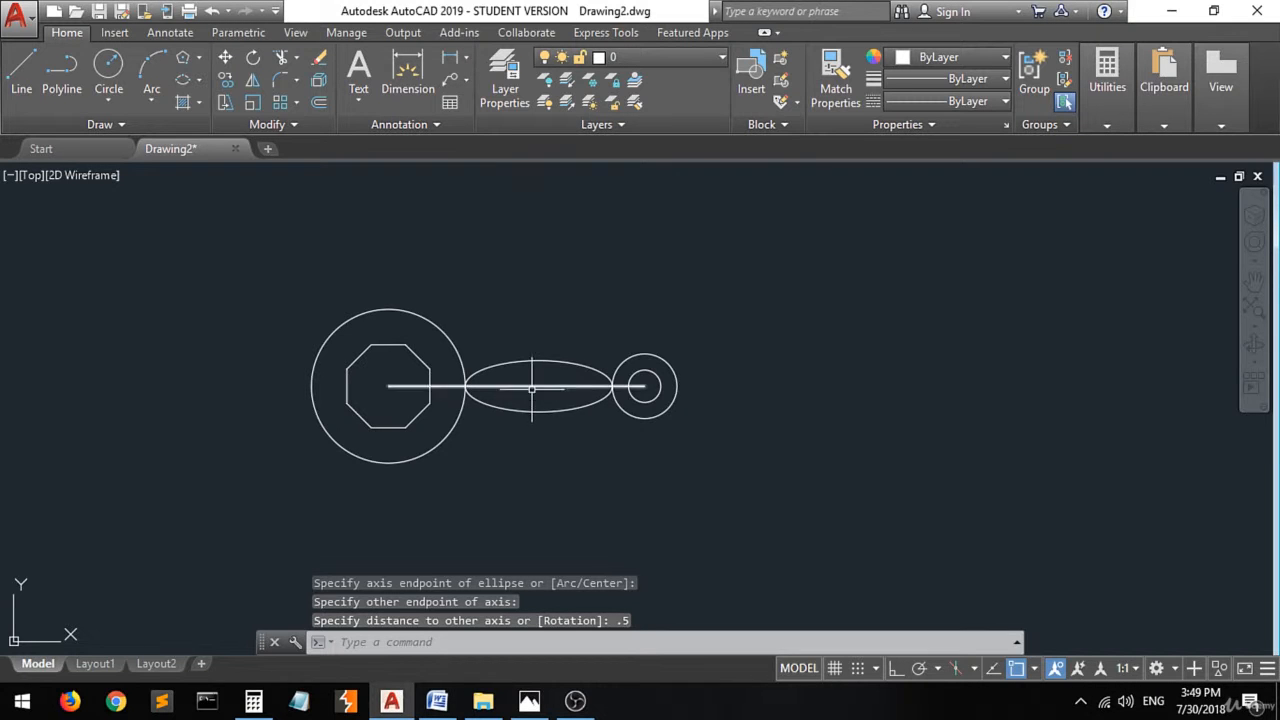
Switch to the reference image in Photos and mark the 1/4 ellipse note and points A and B in yellow
click(529, 700)
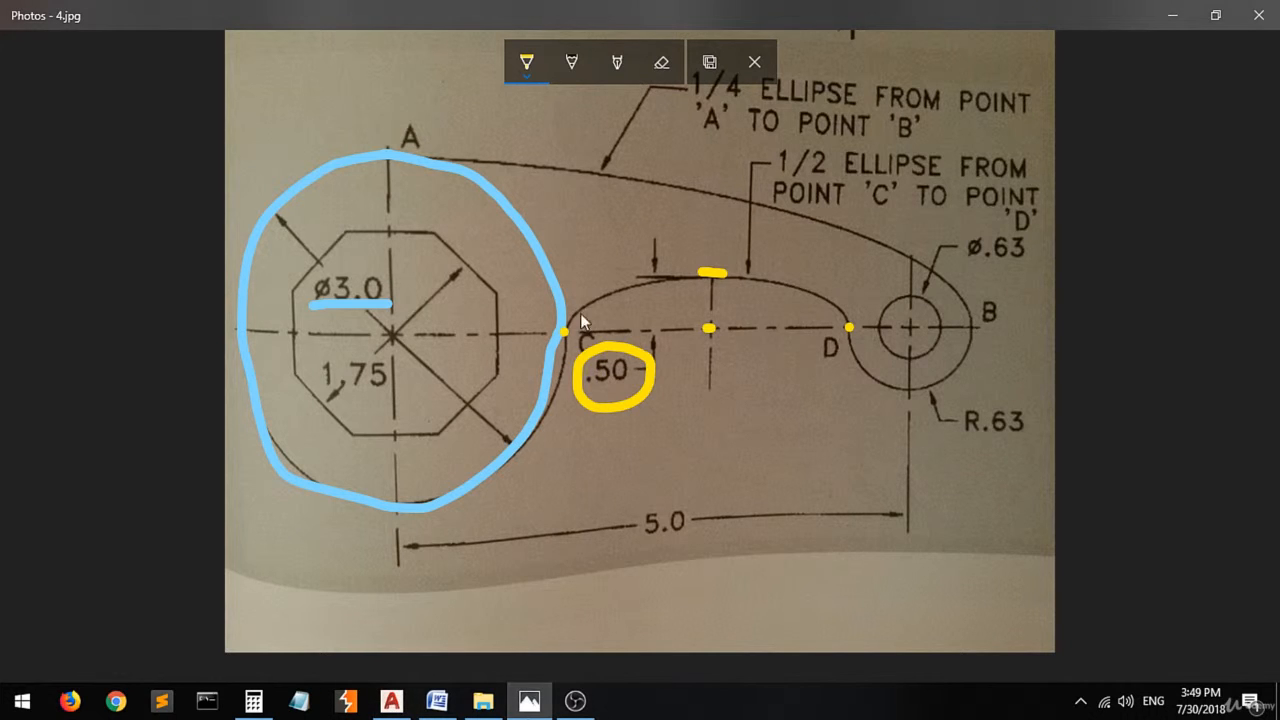
click(679, 89)
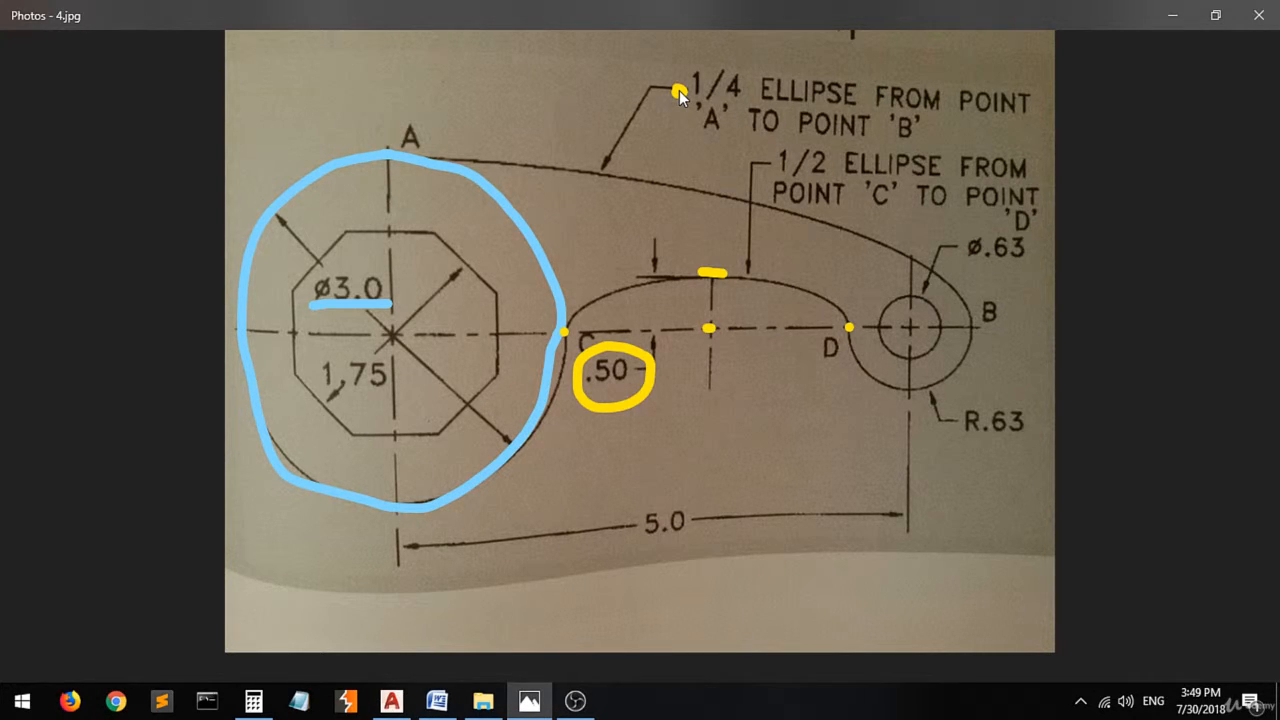
click(395, 158)
click(968, 326)
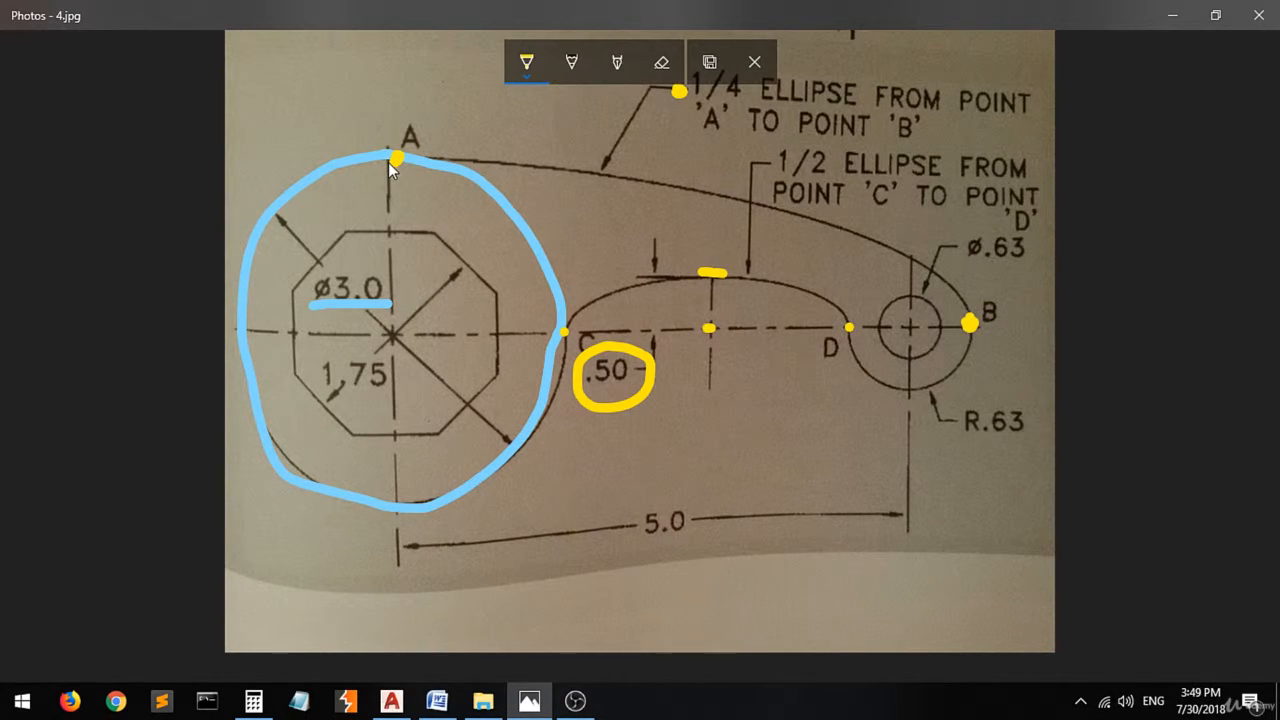
Clear all ink from the reference image and mark points A, B and the octagon's center in pink
click(658, 70)
click(654, 126)
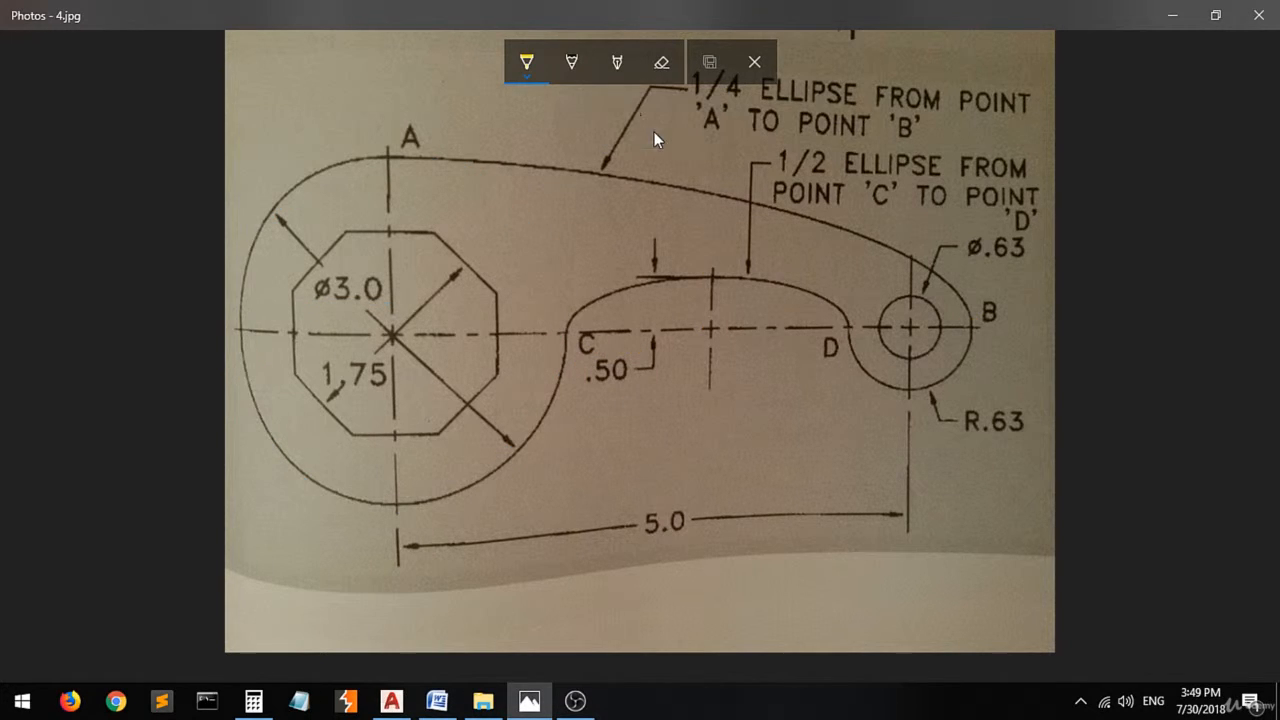
click(534, 77)
click(407, 346)
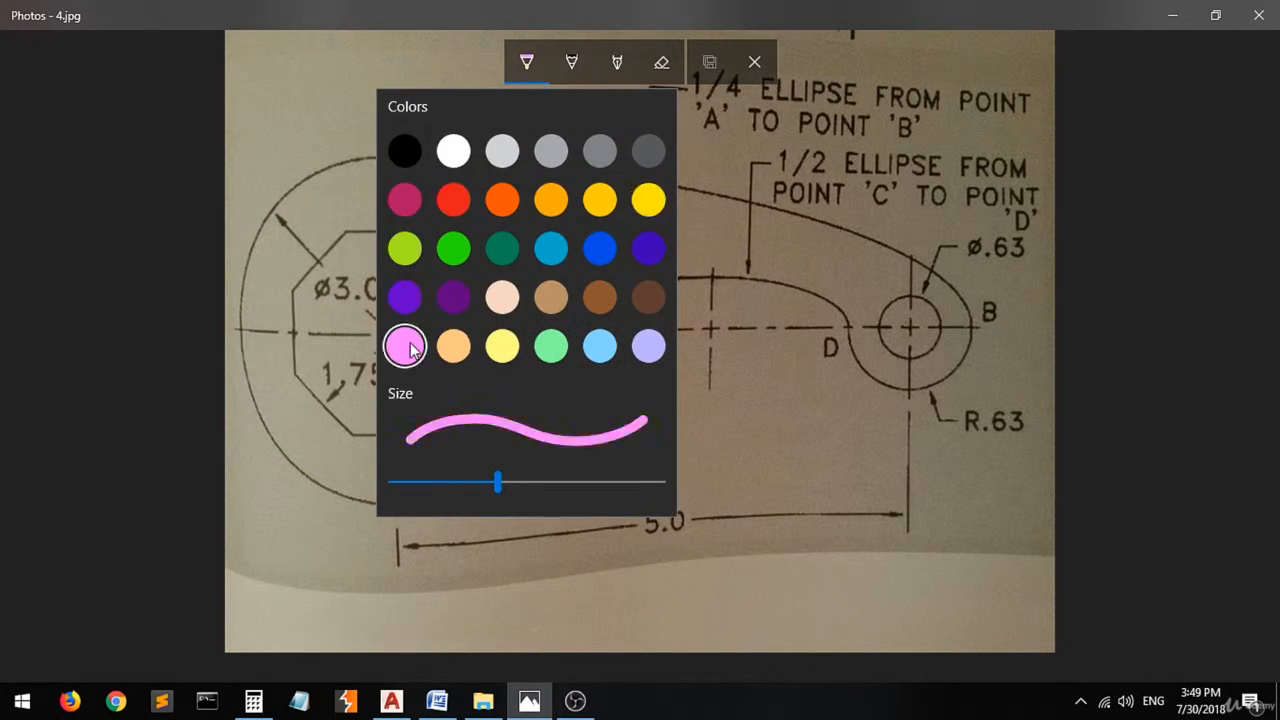
click(389, 155)
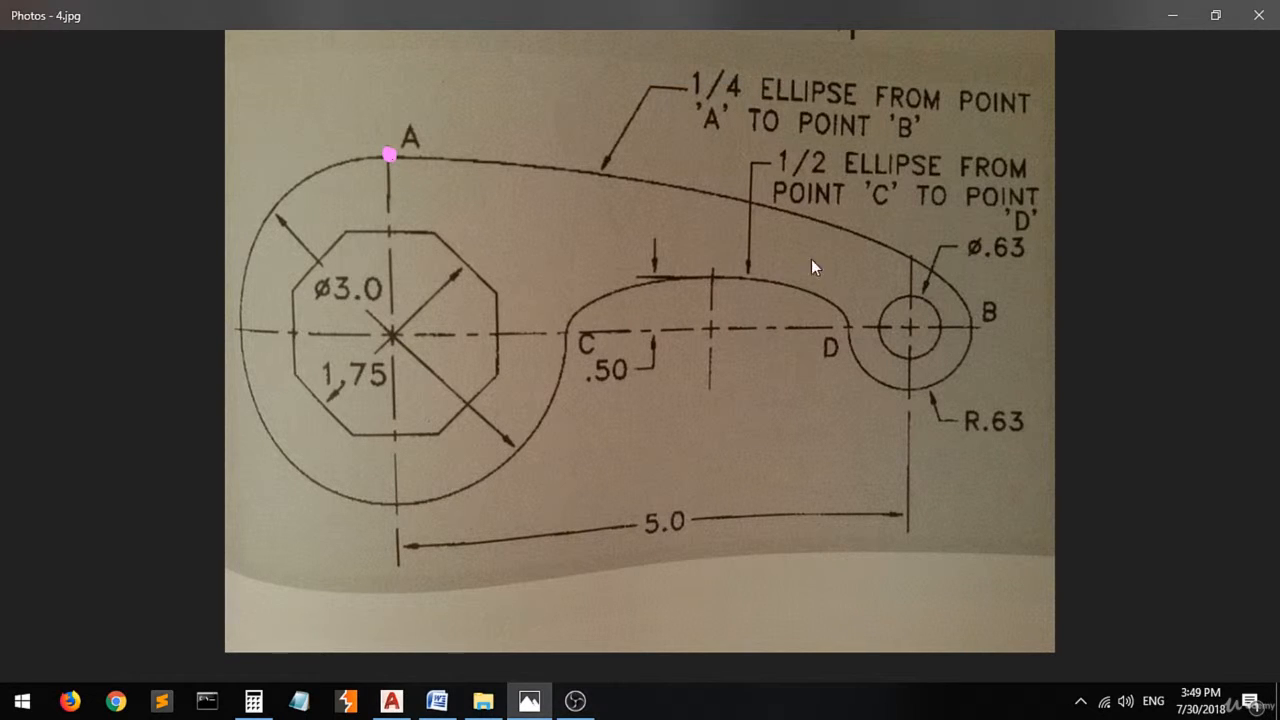
click(972, 323)
click(389, 335)
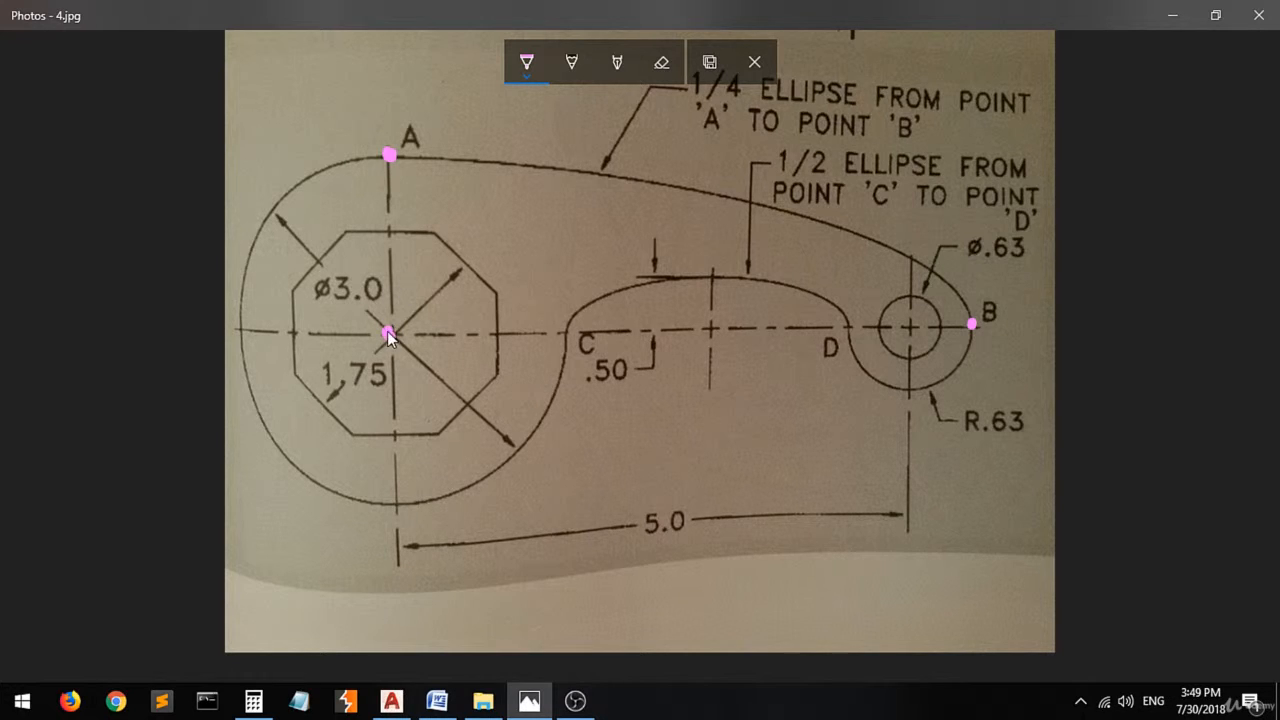
Draw a pink vertical dimension from the octagon's center up to point A and label it 1.5
drag(397, 339, 433, 337)
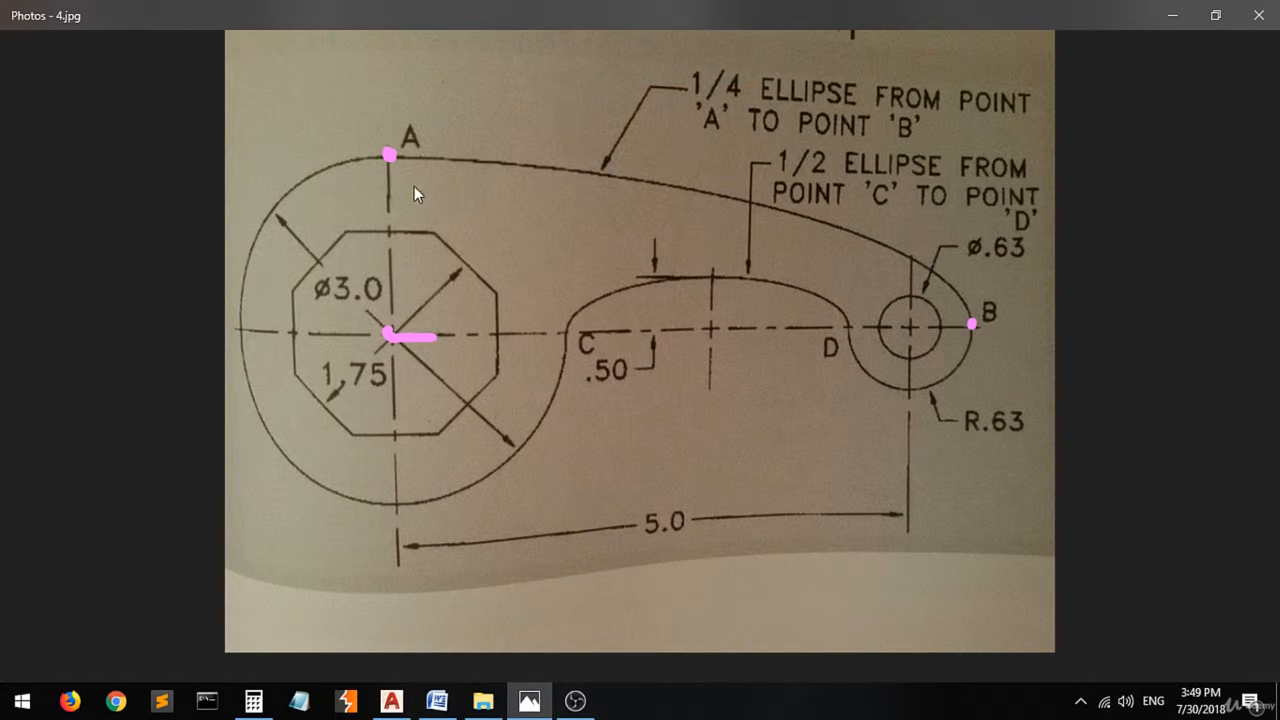
drag(403, 155, 431, 156)
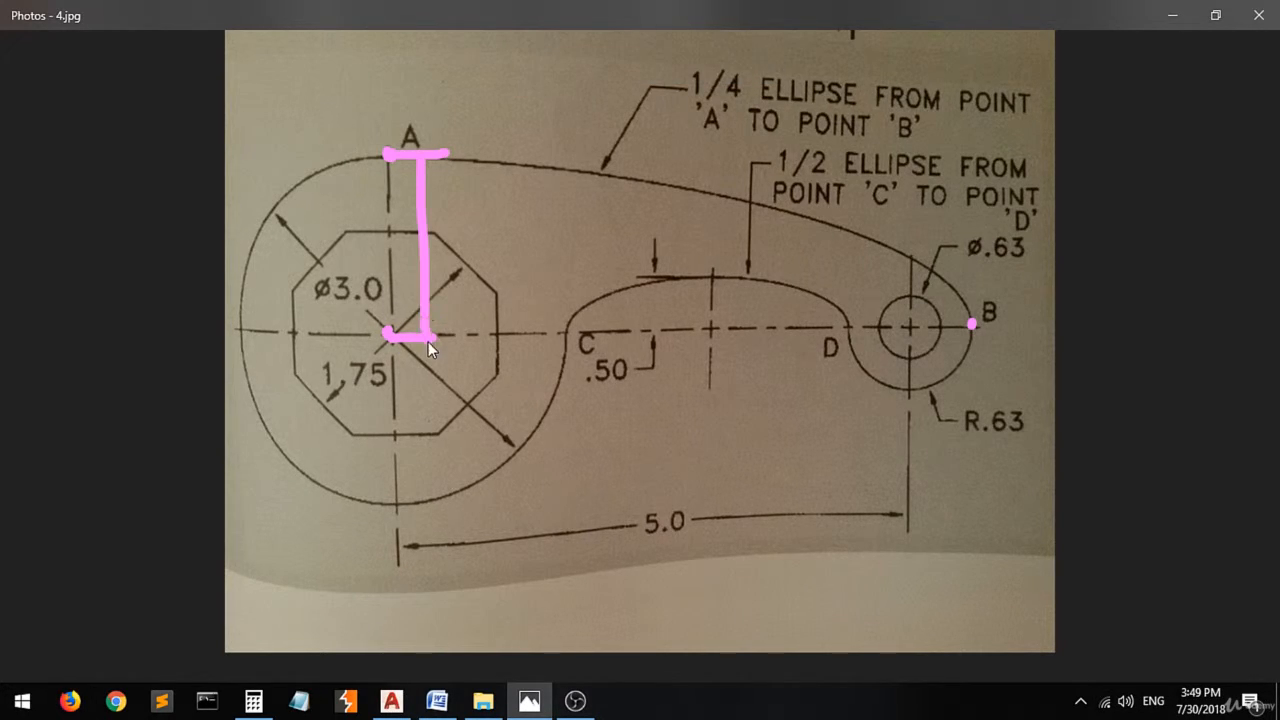
drag(414, 338, 441, 339)
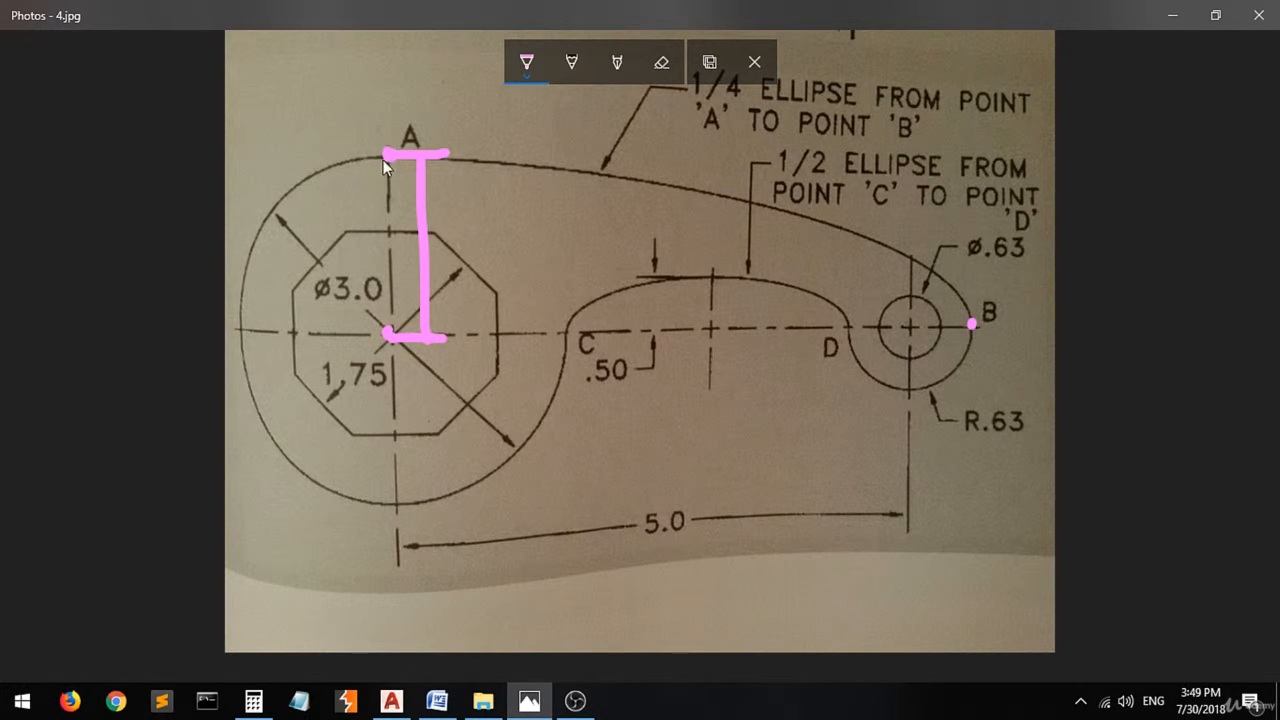
drag(480, 206, 476, 240)
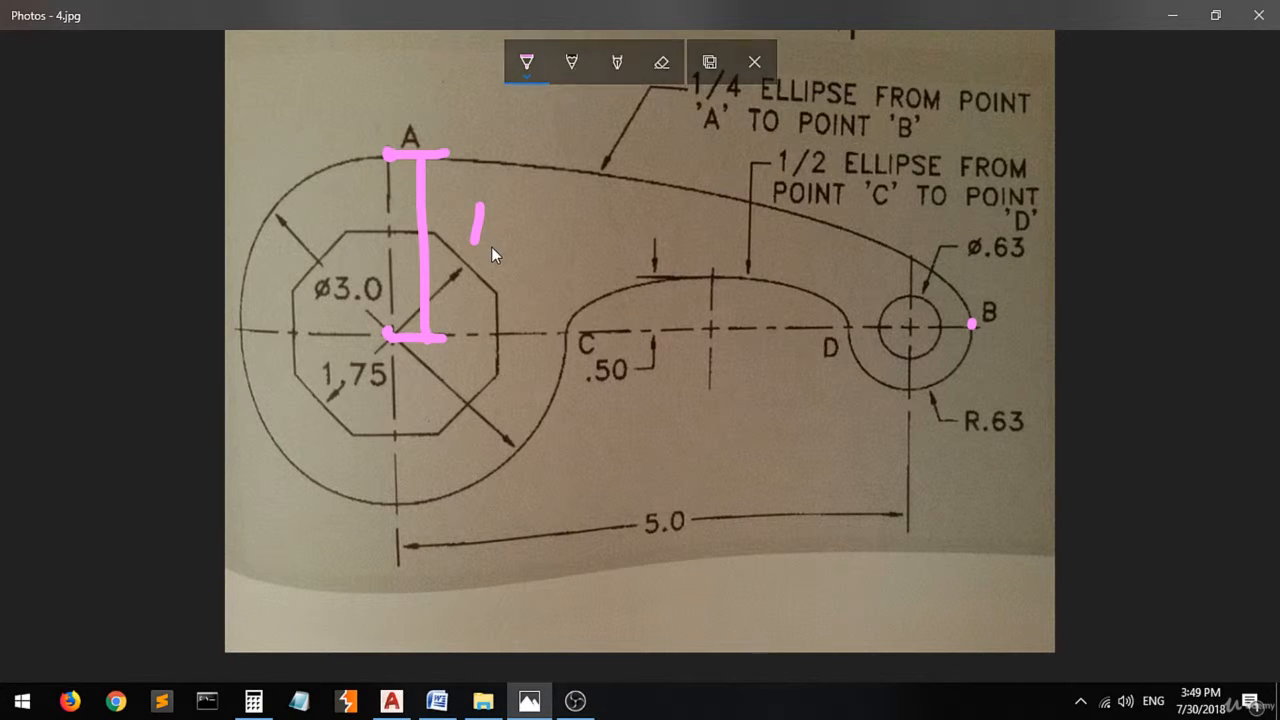
click(490, 245)
drag(528, 202, 511, 203)
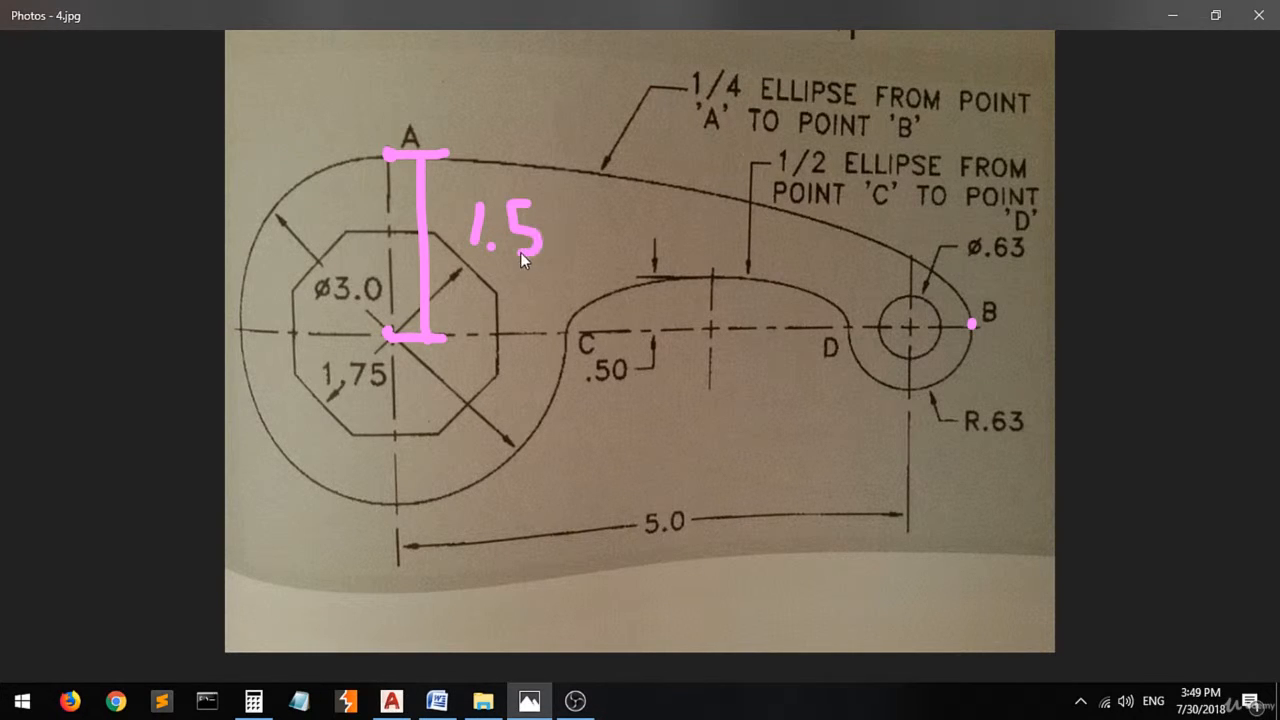
Switch to AutoCAD and draw a Center ellipse from the octagon's center through the small outer circle's far quadrant and the large circle's upper quadrant
click(392, 701)
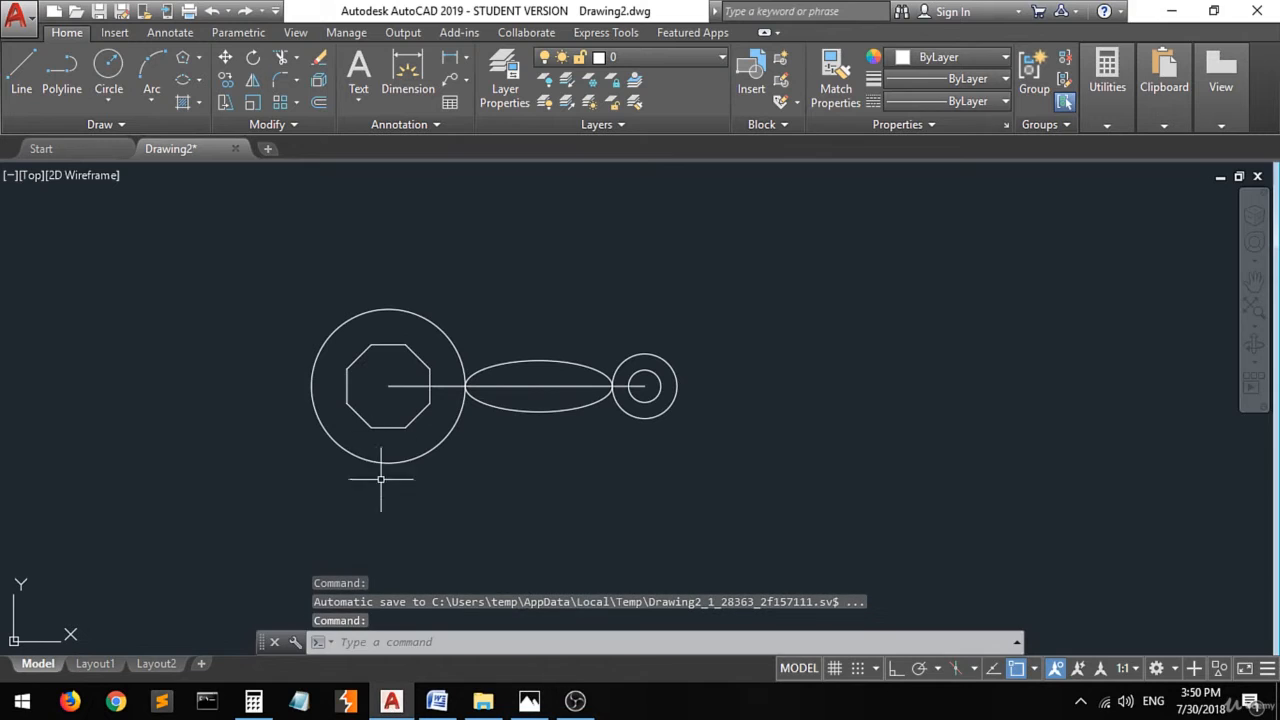
click(199, 80)
click(197, 113)
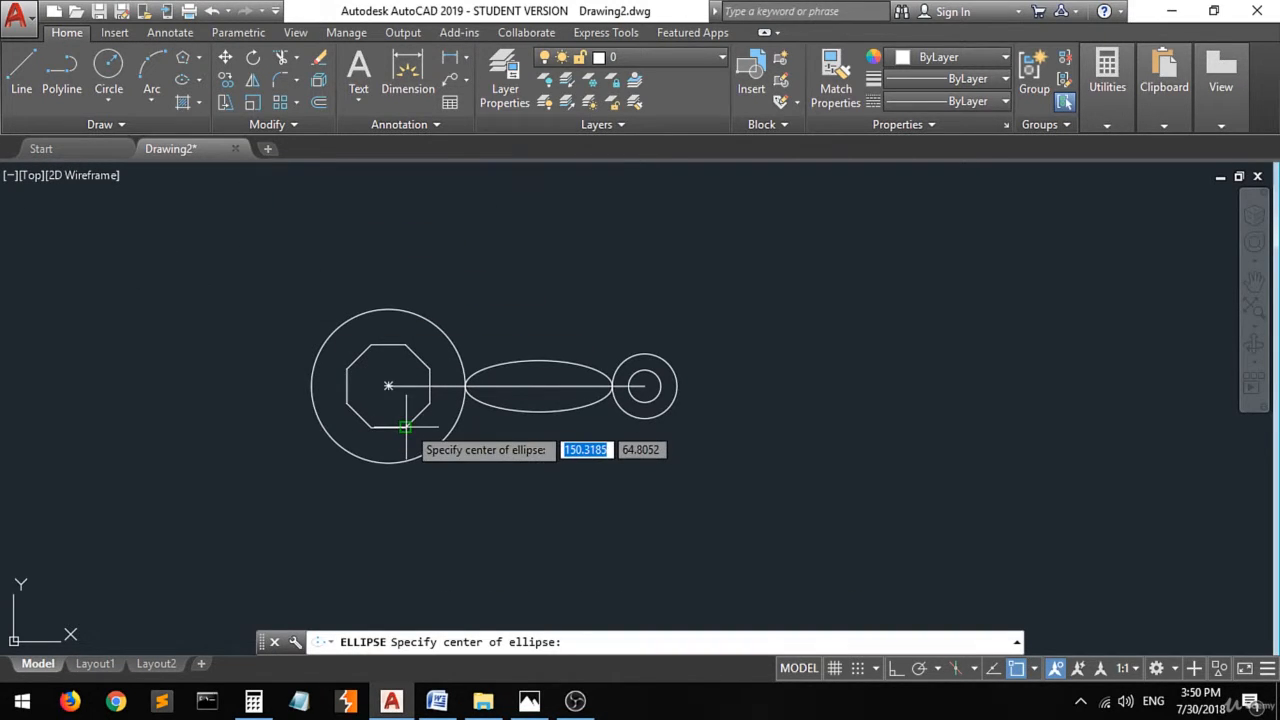
click(388, 386)
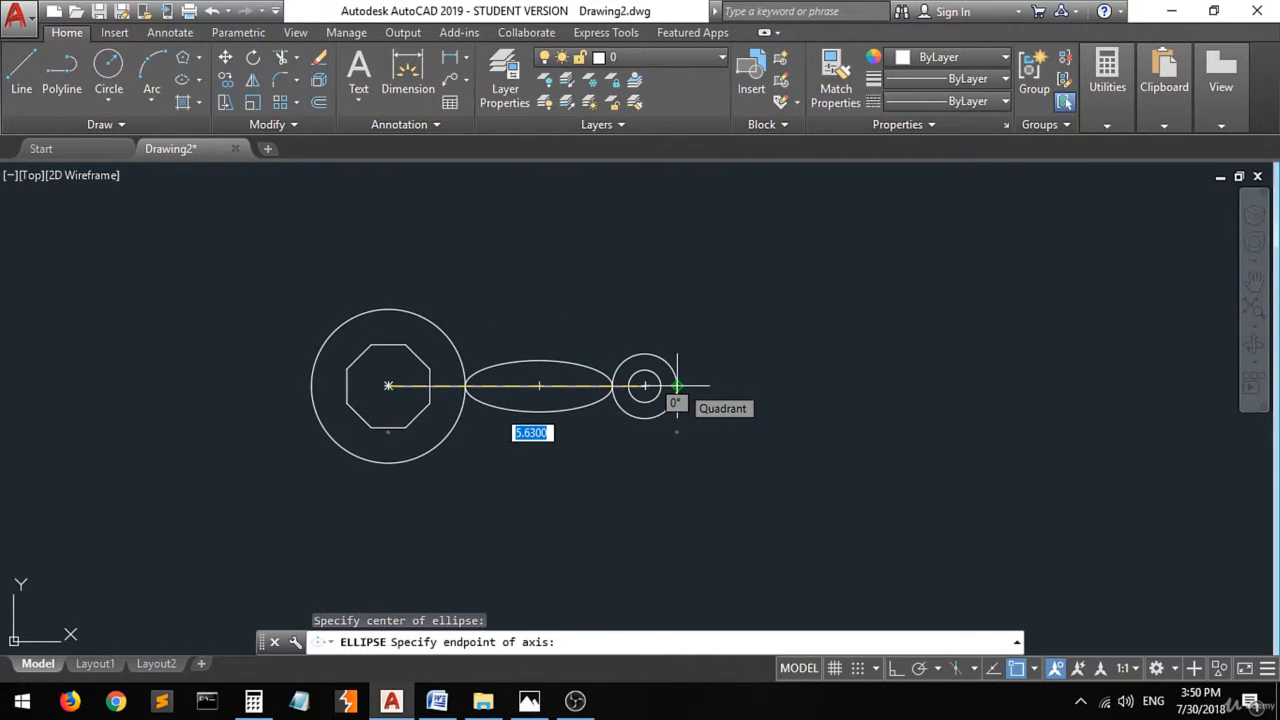
scroll(677, 386, up, 2)
scroll(675, 386, up, 2)
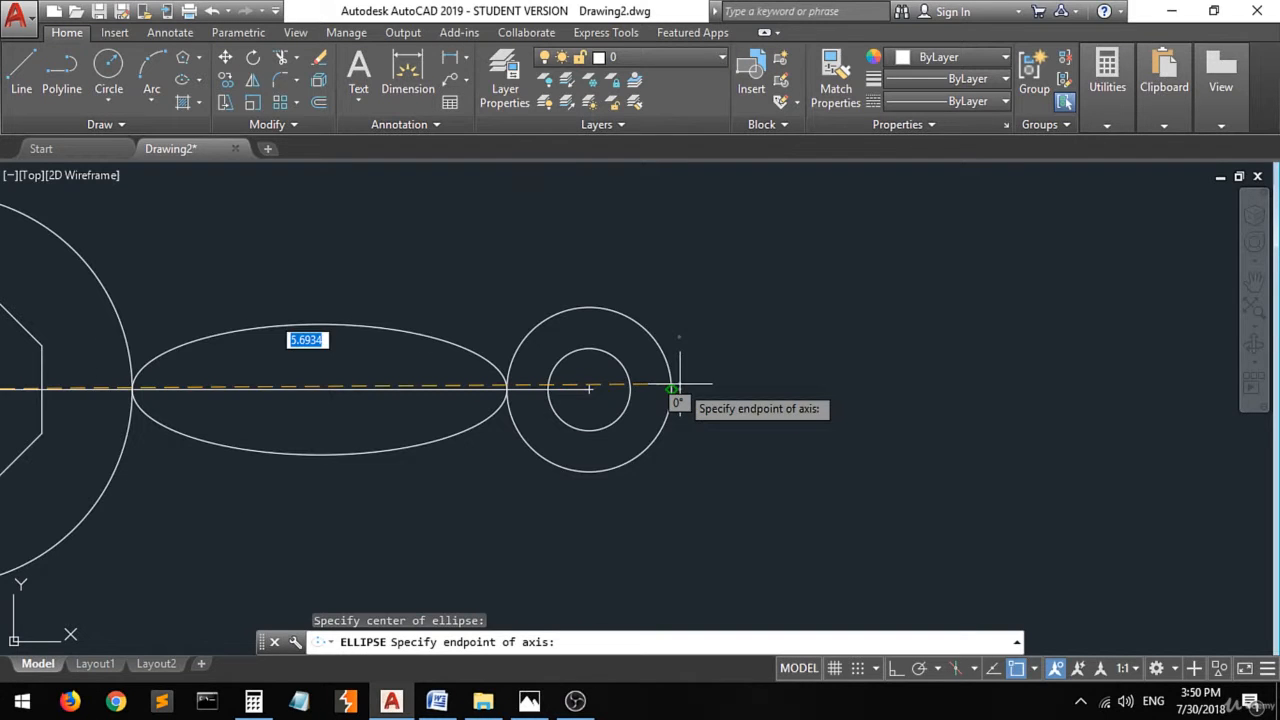
click(670, 389)
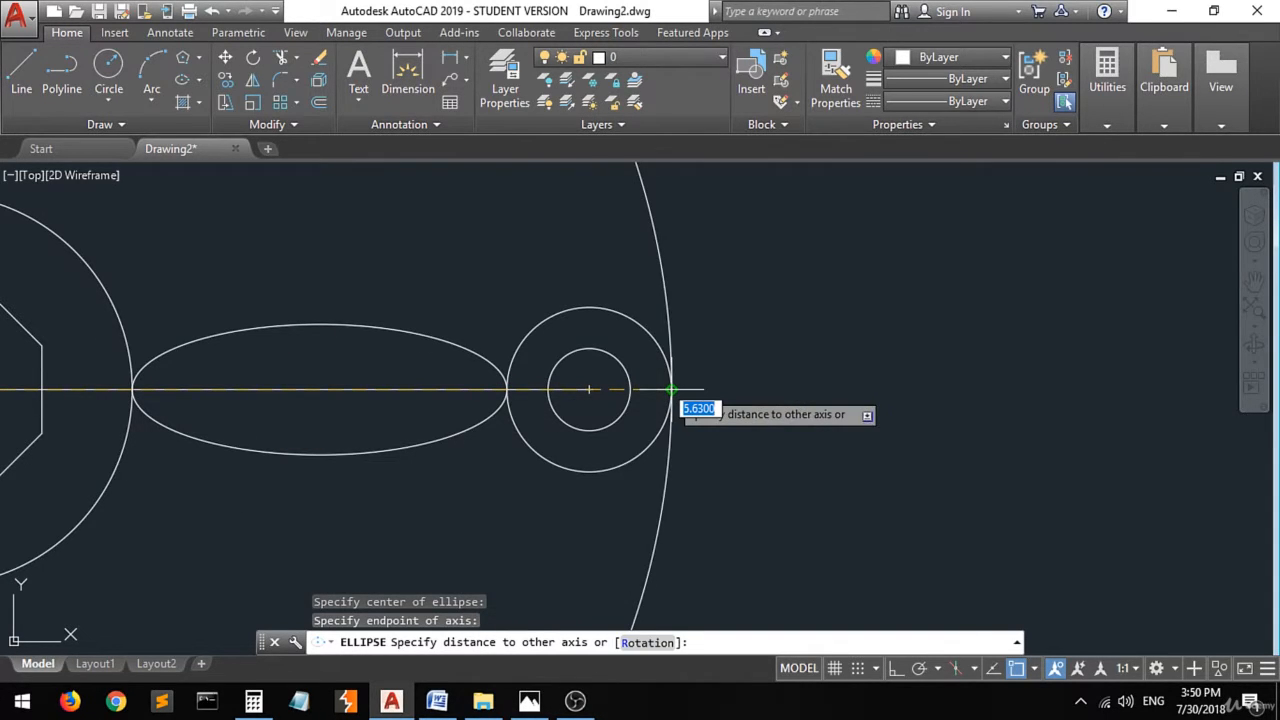
scroll(670, 389, down, 2)
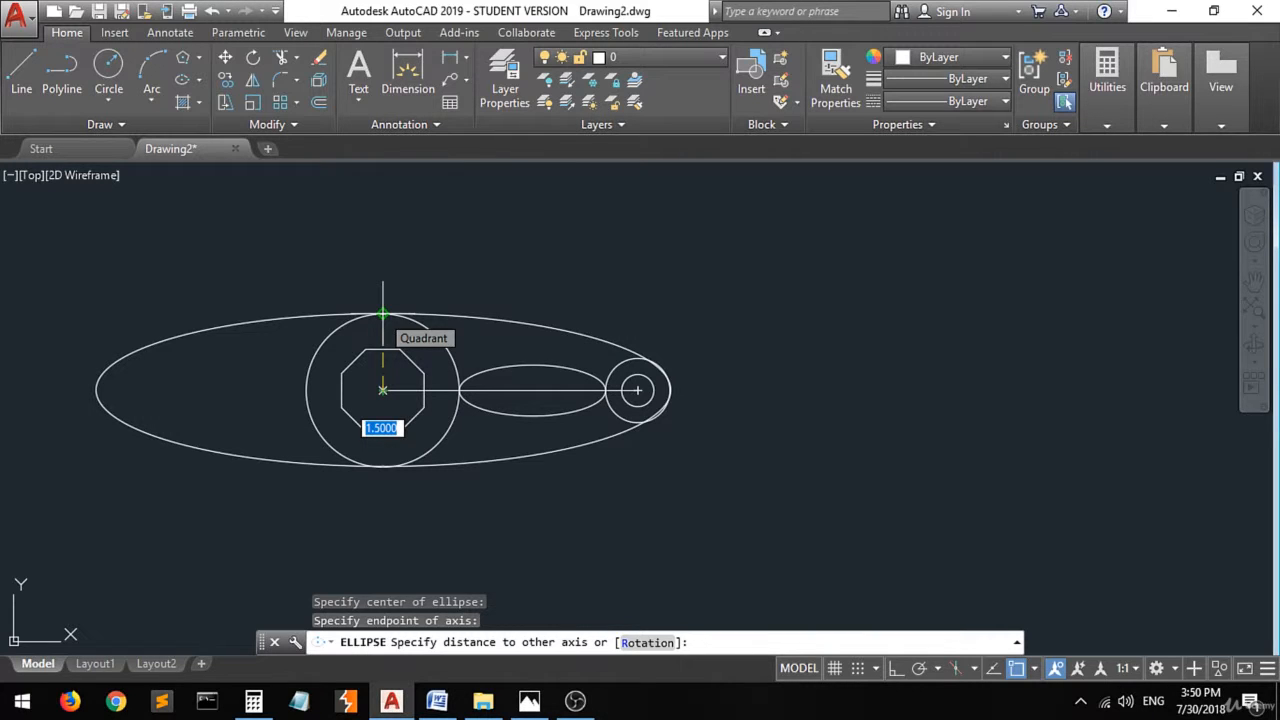
click(382, 314)
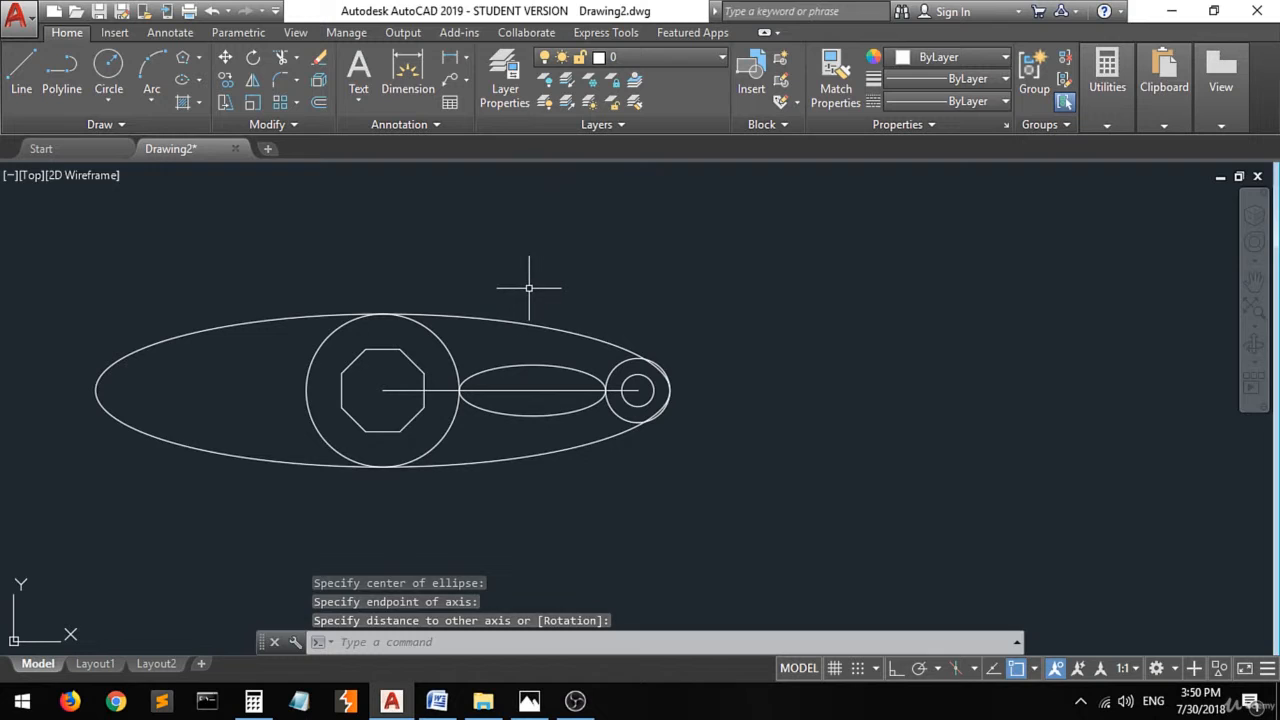
middle_drag(523, 283, 486, 277)
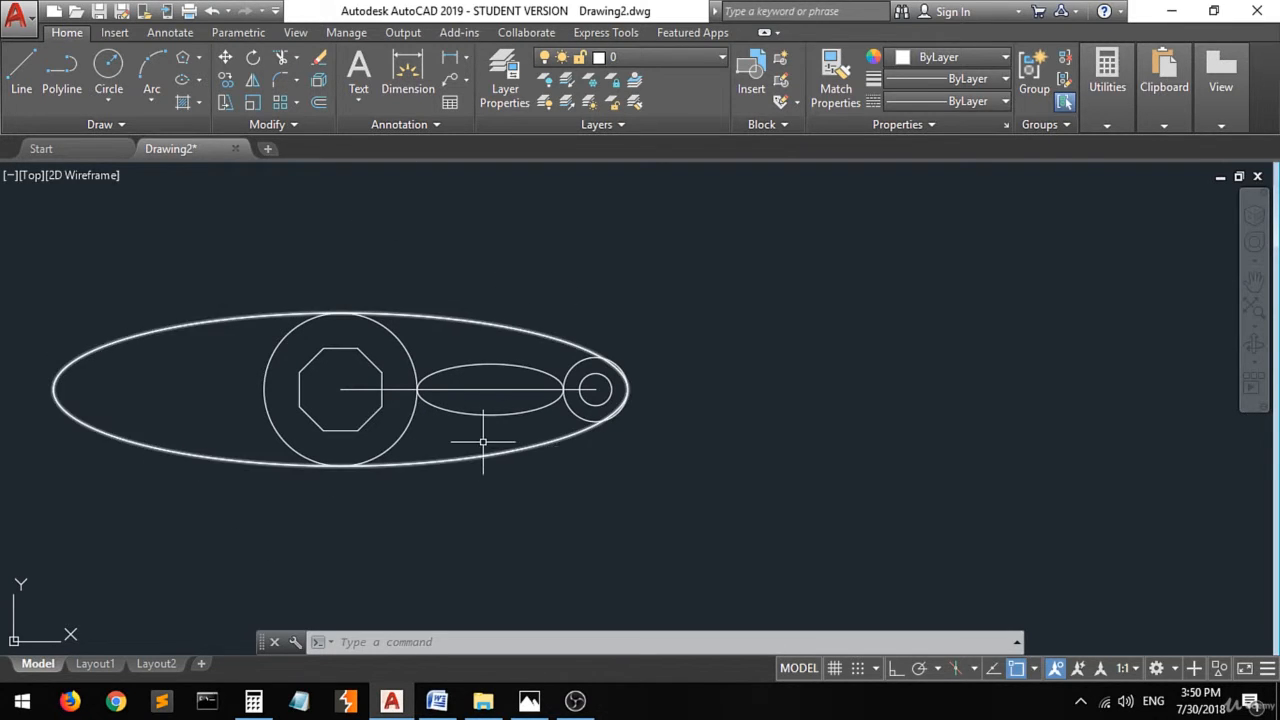
scroll(474, 430, up, 2)
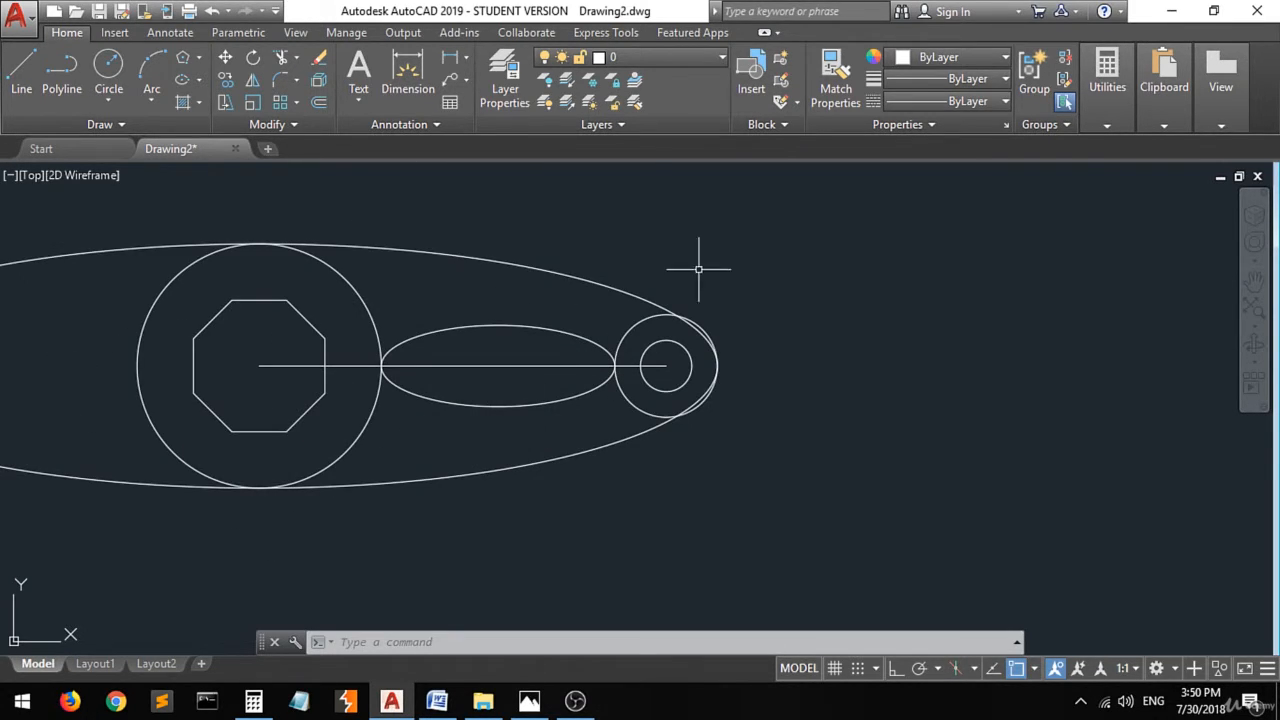
Trim away the small ellipse's lower half and the large ellipse's lower stretch between the two circles, using all objects as cutting edges
click(749, 218)
click(120, 546)
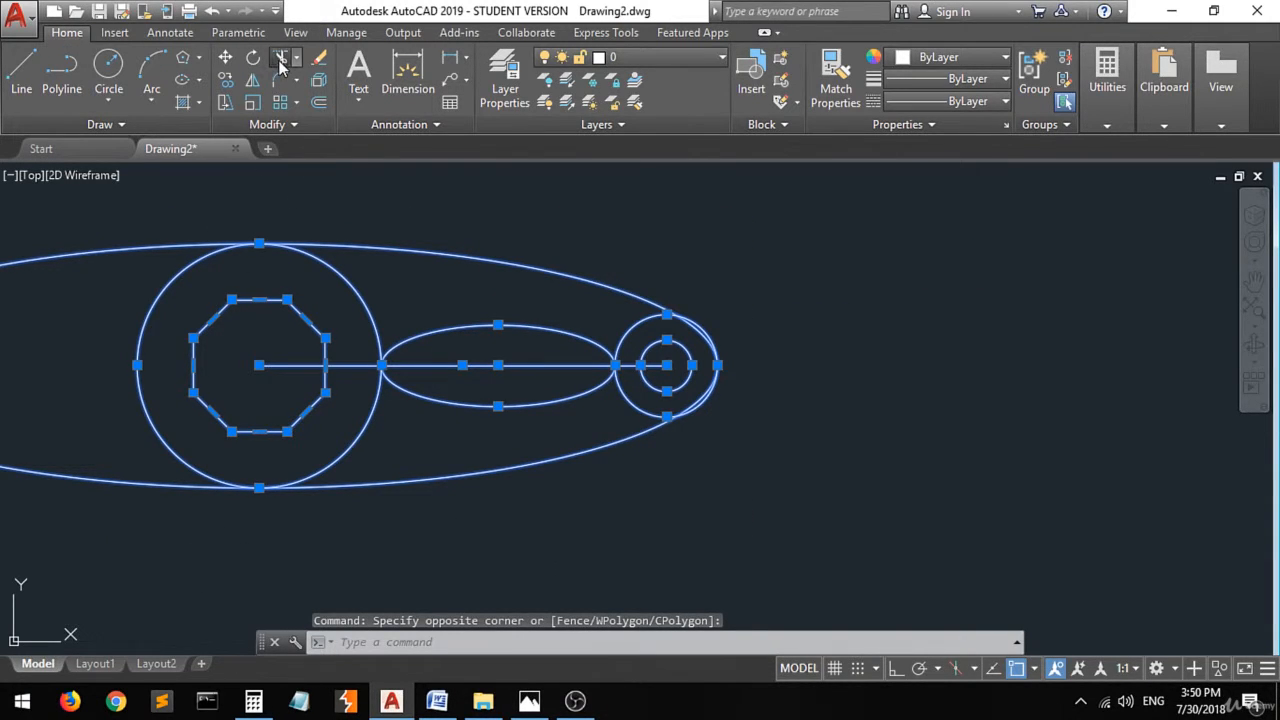
click(281, 60)
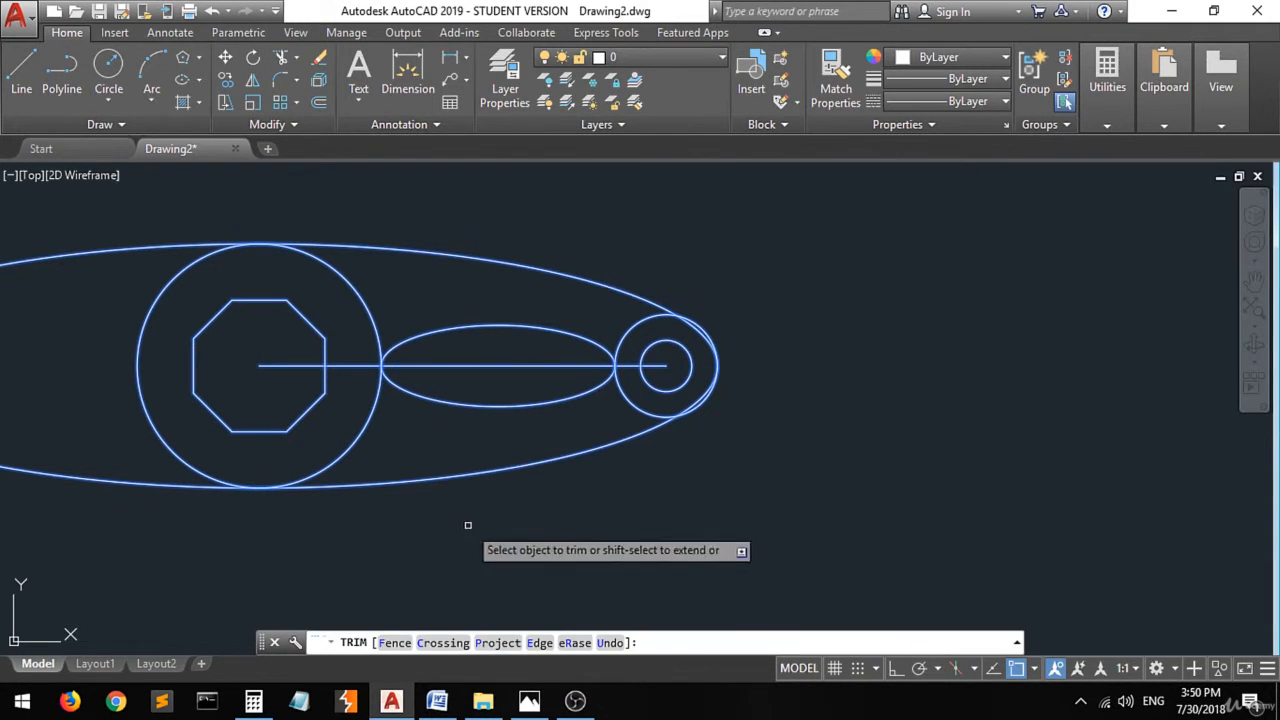
click(513, 406)
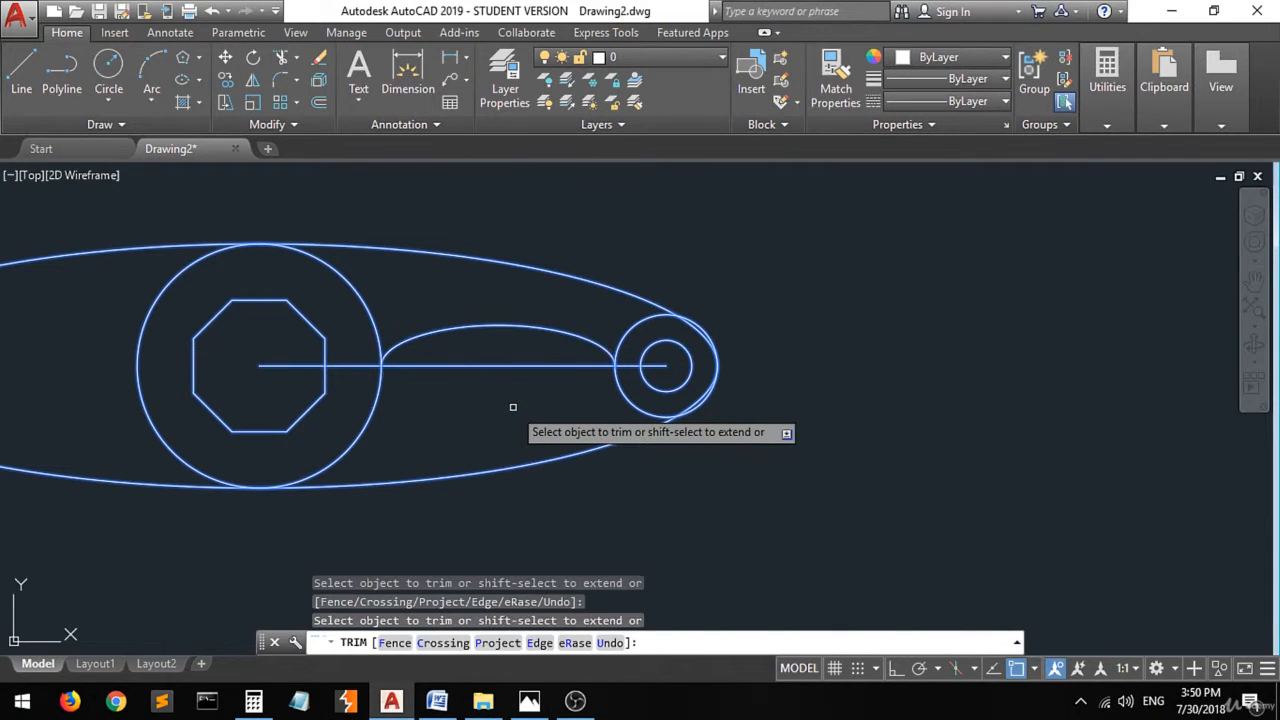
click(537, 464)
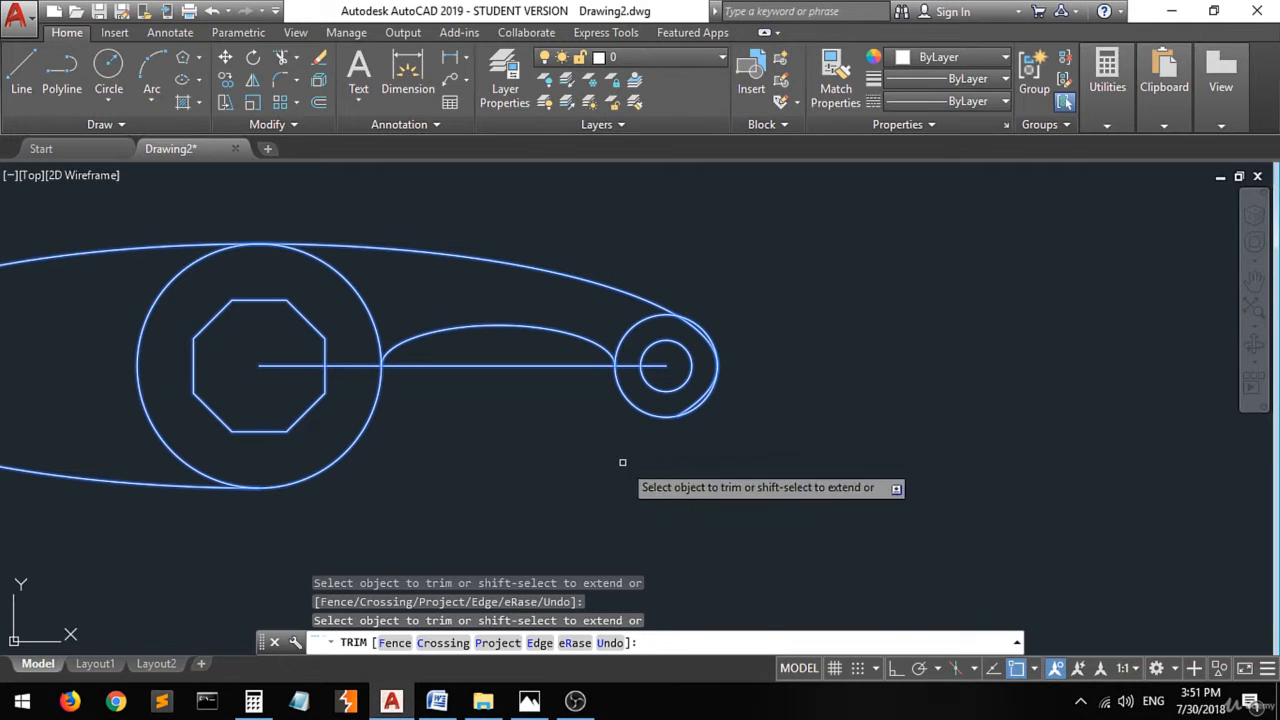
Check the reference image in Photos, and trim the small outer circle's upper half and the large ellipse's leftover piece inside its lower half
click(531, 701)
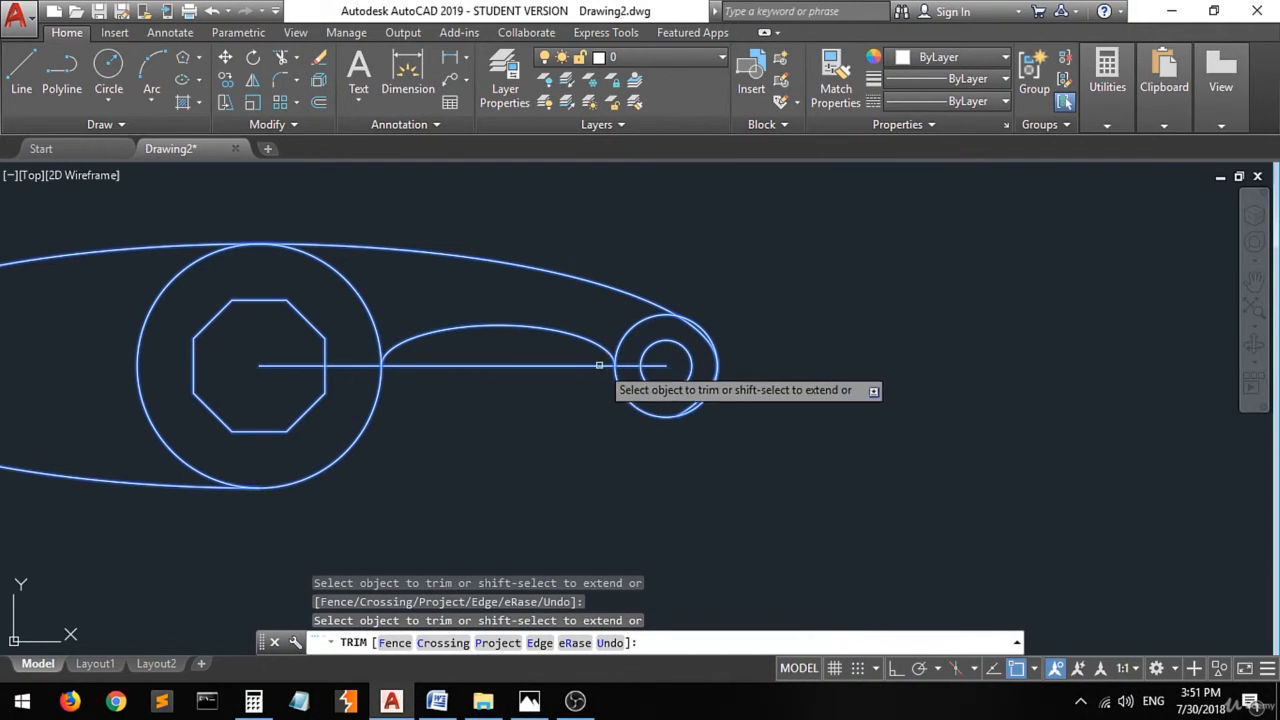
scroll(725, 409, up, 4)
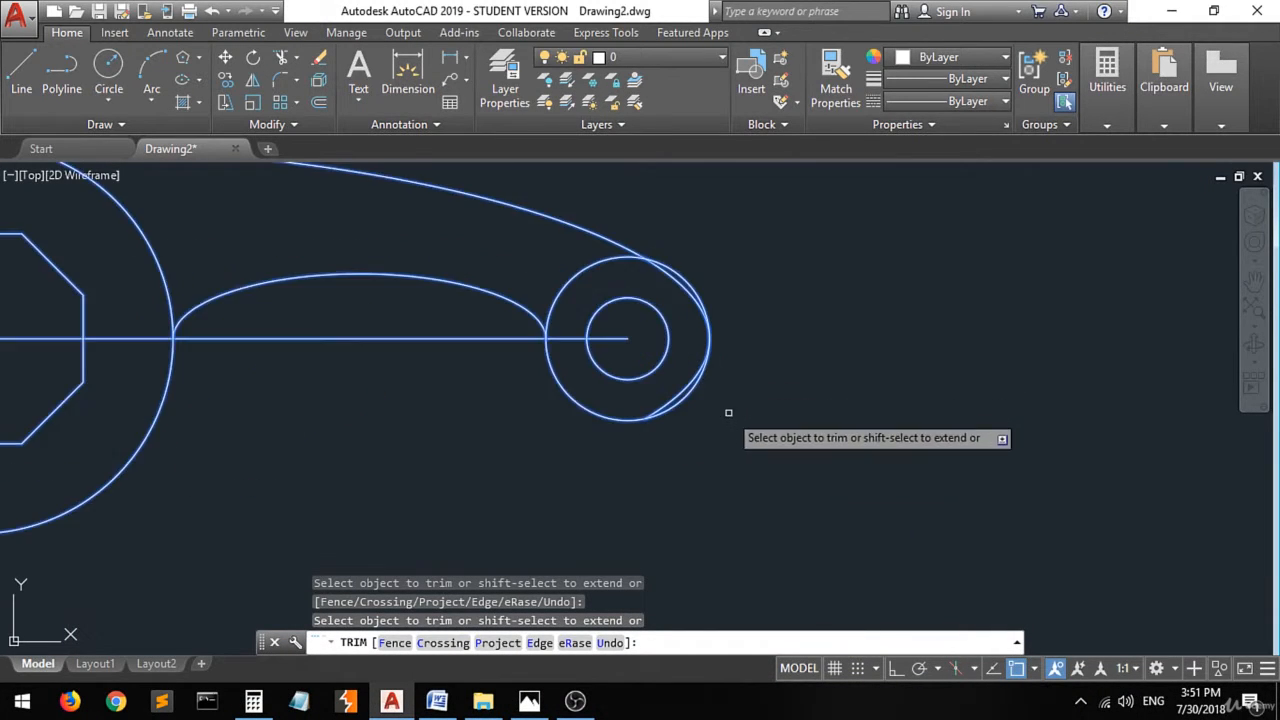
click(661, 383)
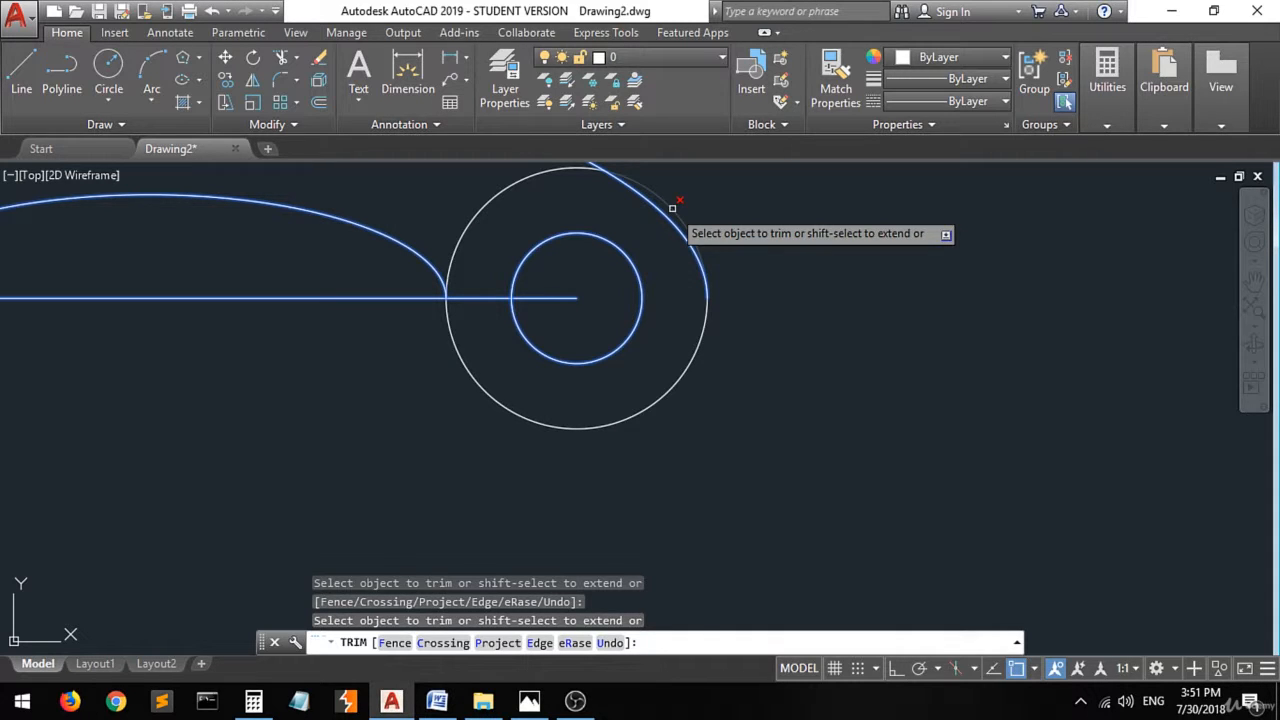
scroll(497, 472, down, 2)
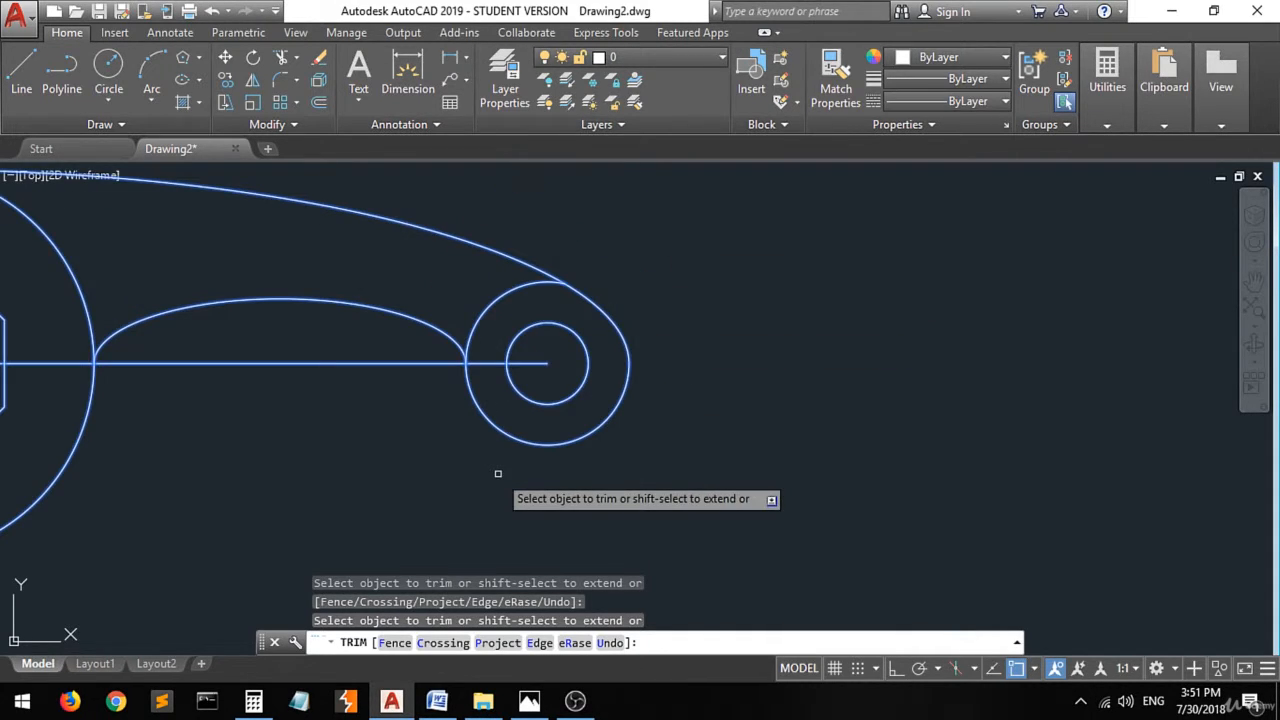
click(498, 297)
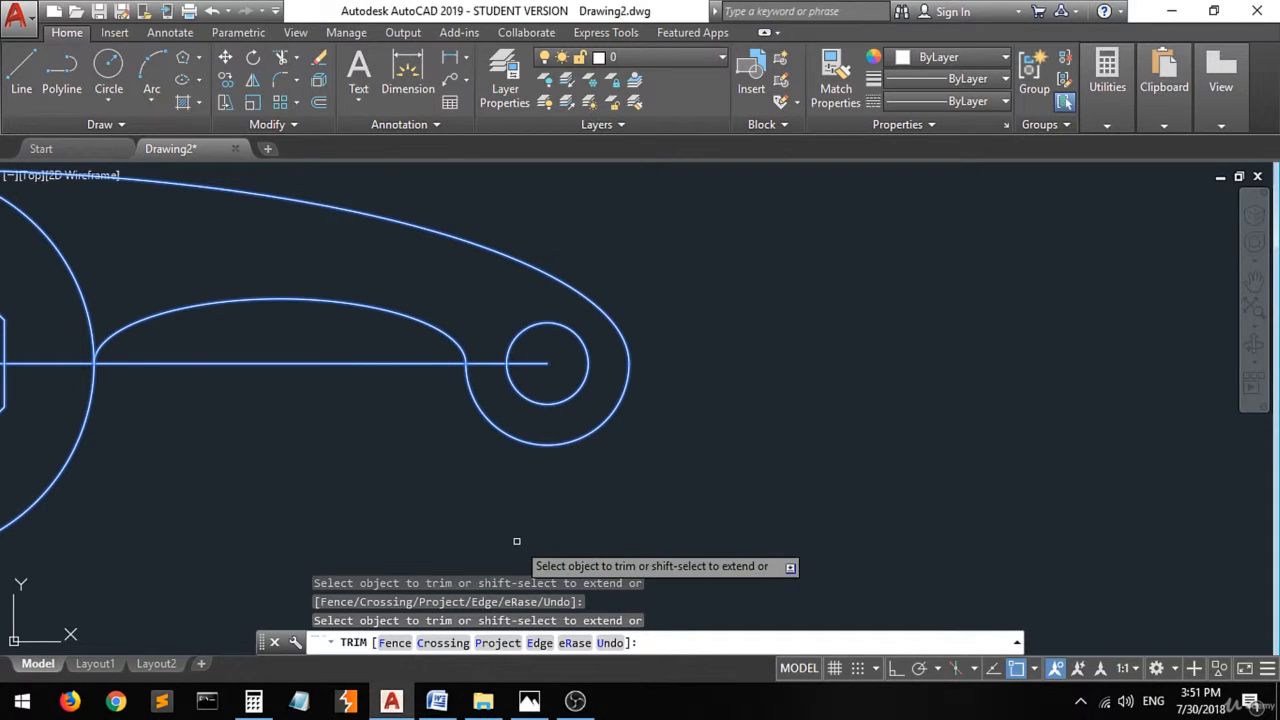
Trim off the large ellipse's upper-left quarter beyond the big circle and end the Trim command
scroll(482, 524, down, 2)
scroll(514, 380, down, 2)
scroll(390, 468, up, 2)
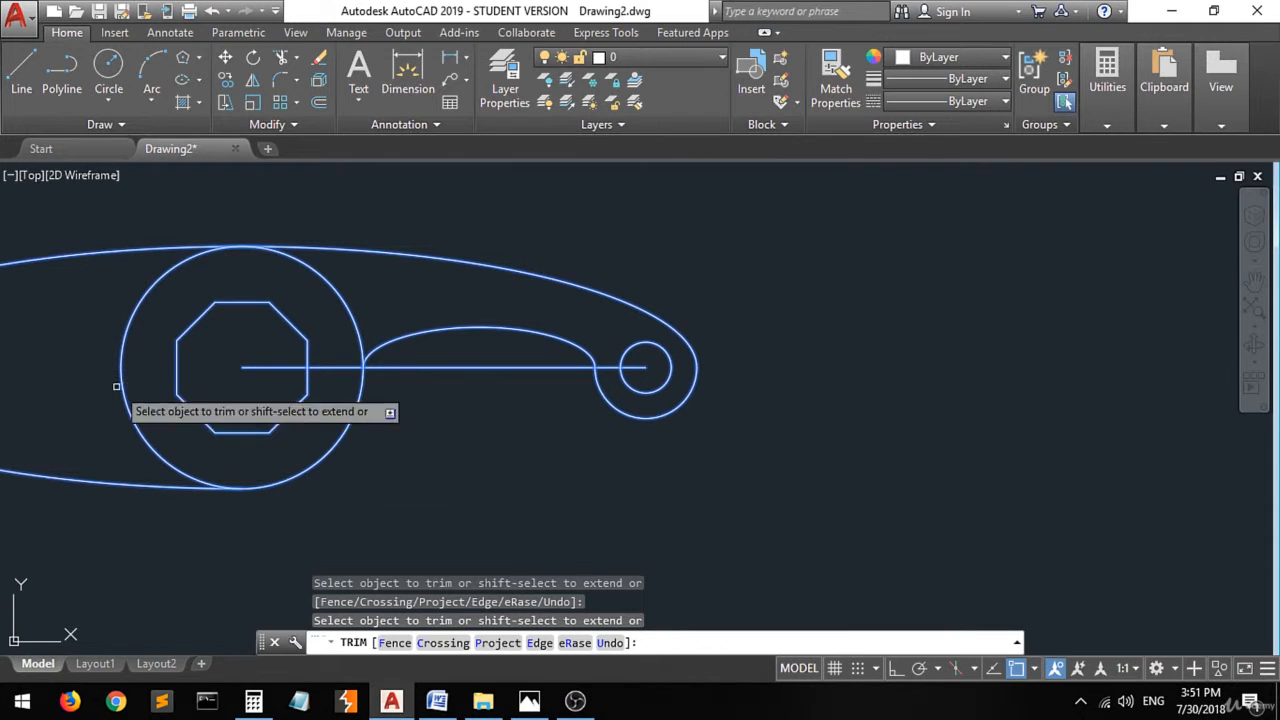
click(158, 248)
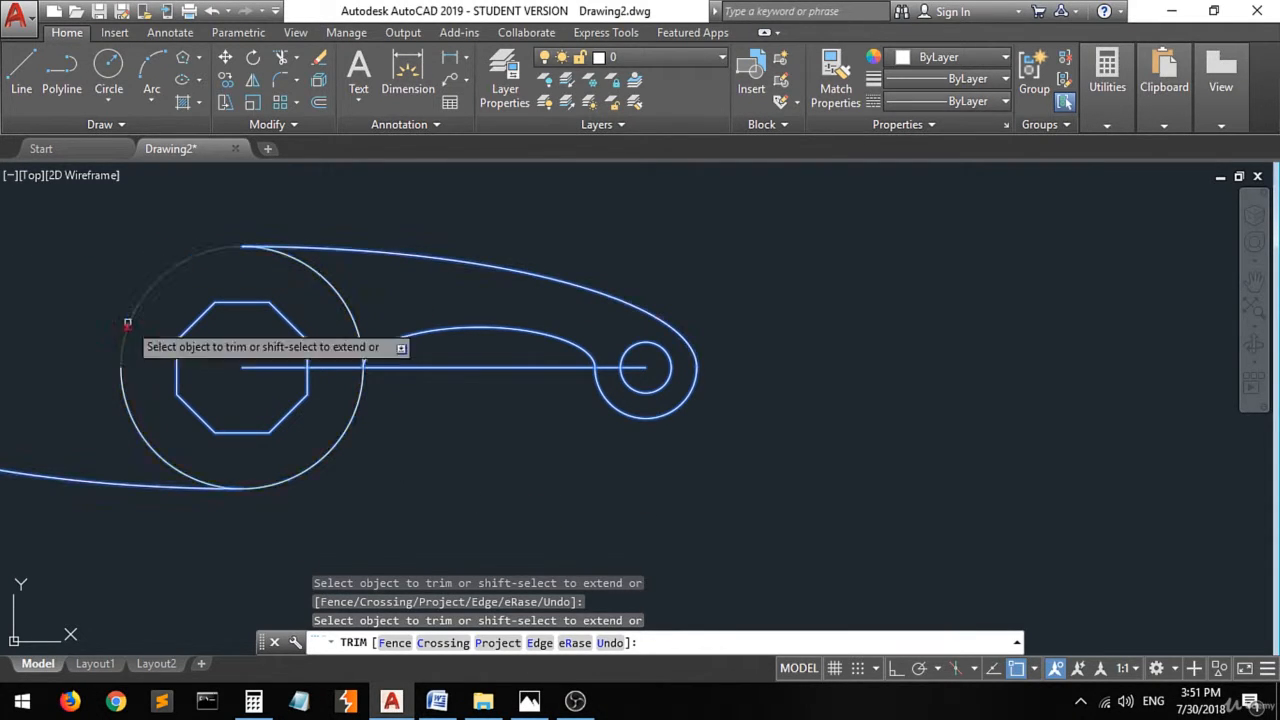
click(42, 476)
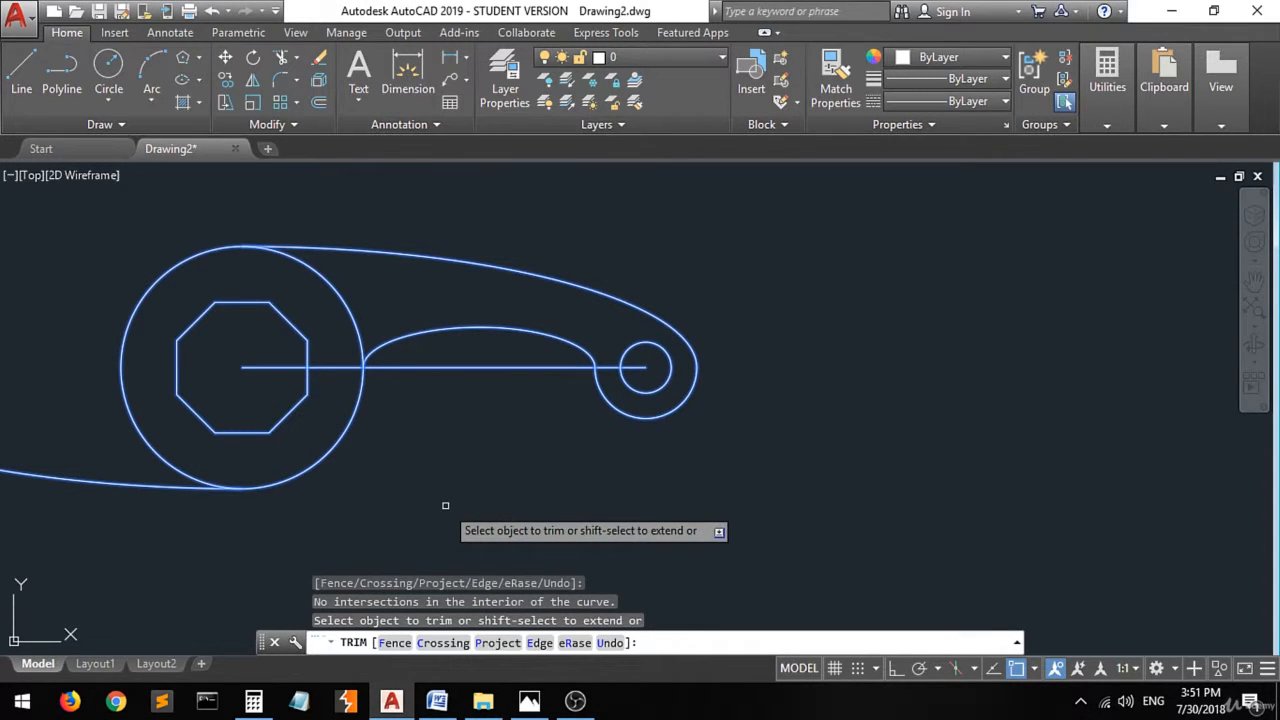
key(Escape)
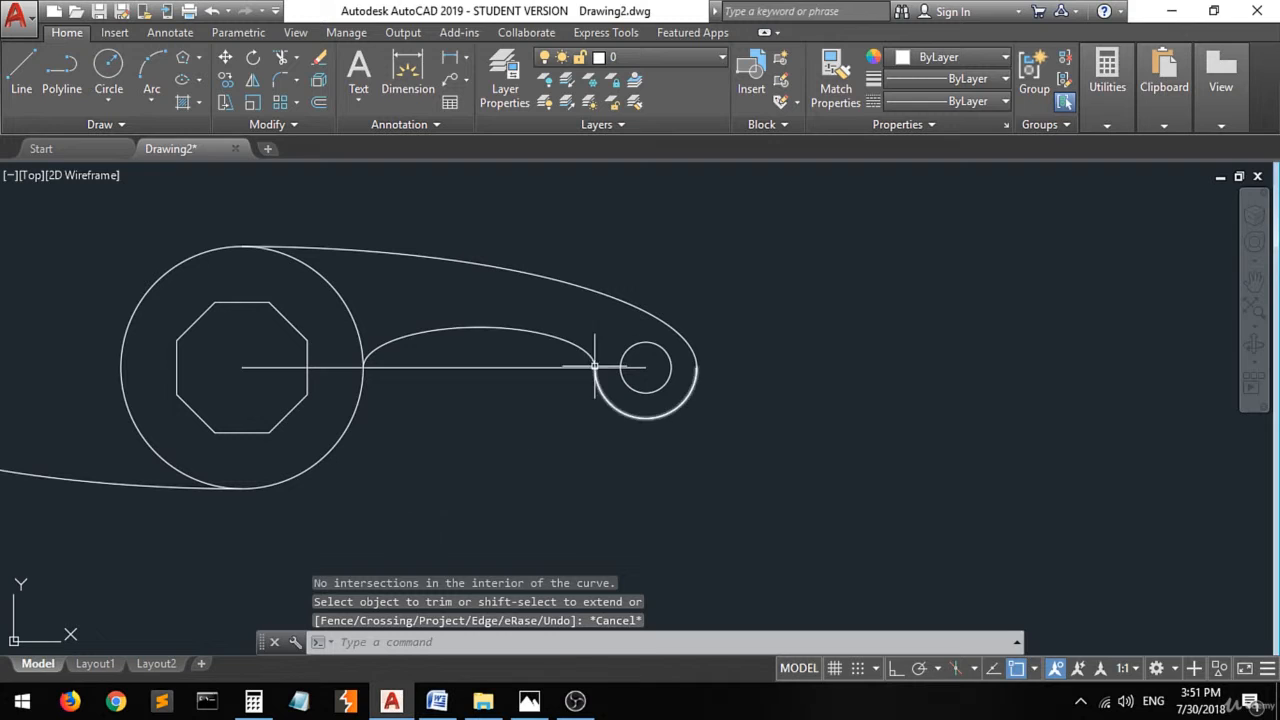
Delete the construction line joining the octagon's center to the small circle's center
click(510, 367)
click(497, 393)
key(Delete)
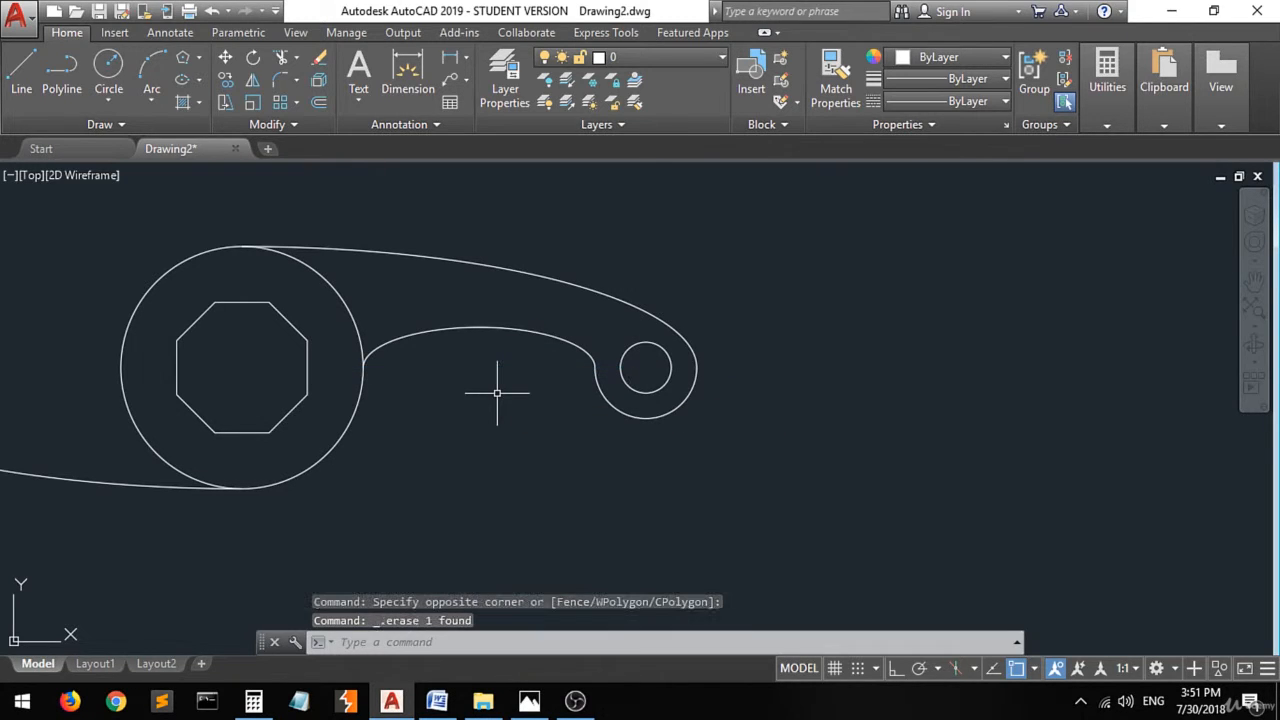
Try to trim the large ellipse's remaining lower-left quarter with the big circle and neighbouring curves as cutting edges
click(86, 460)
click(67, 542)
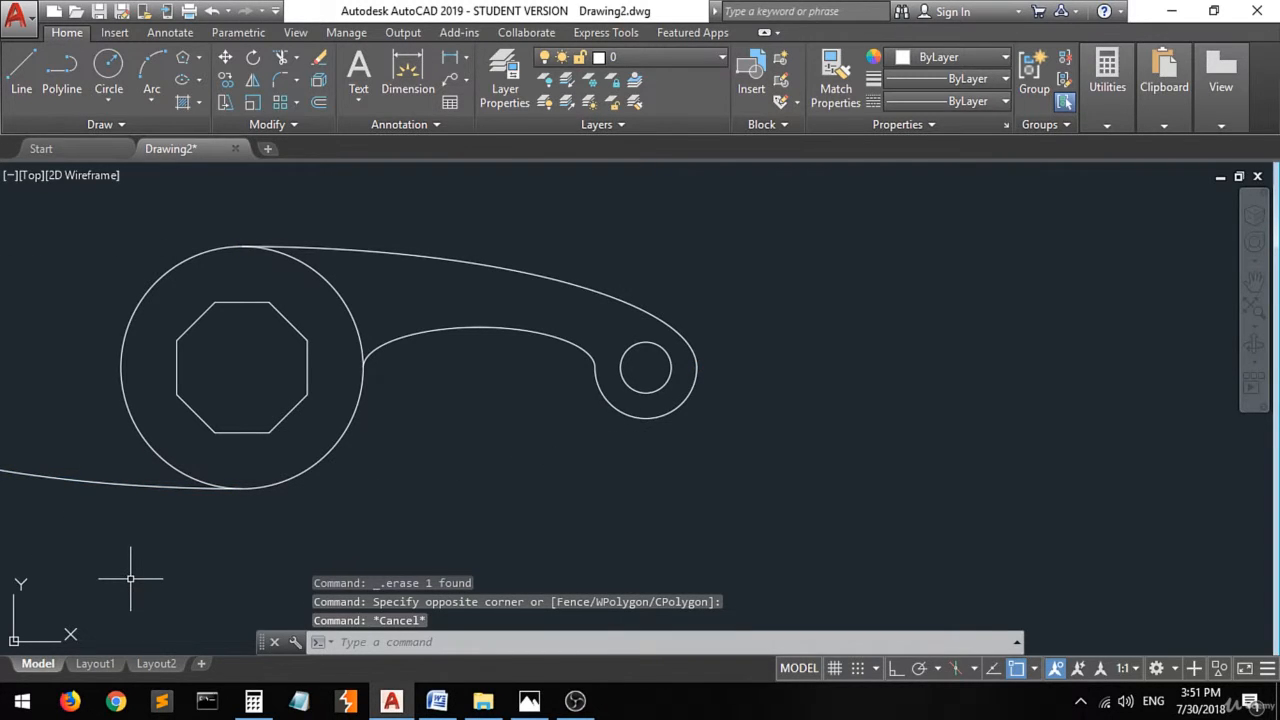
click(141, 485)
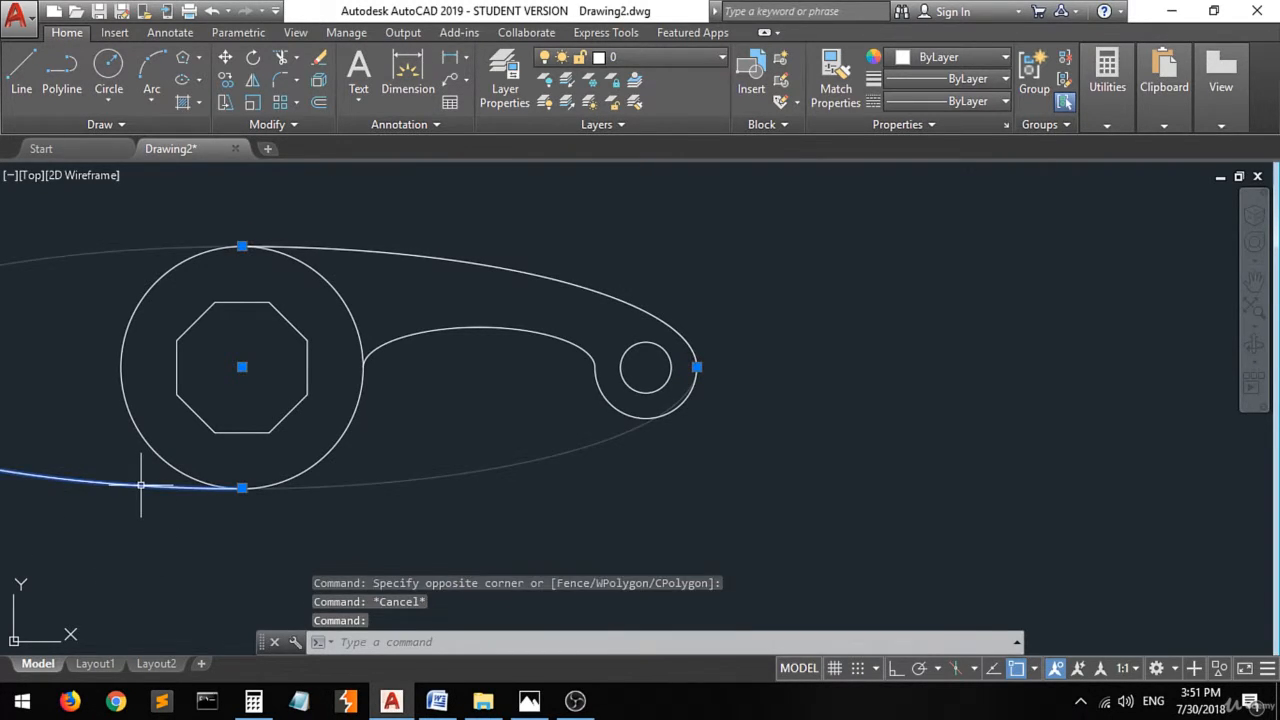
key(Escape)
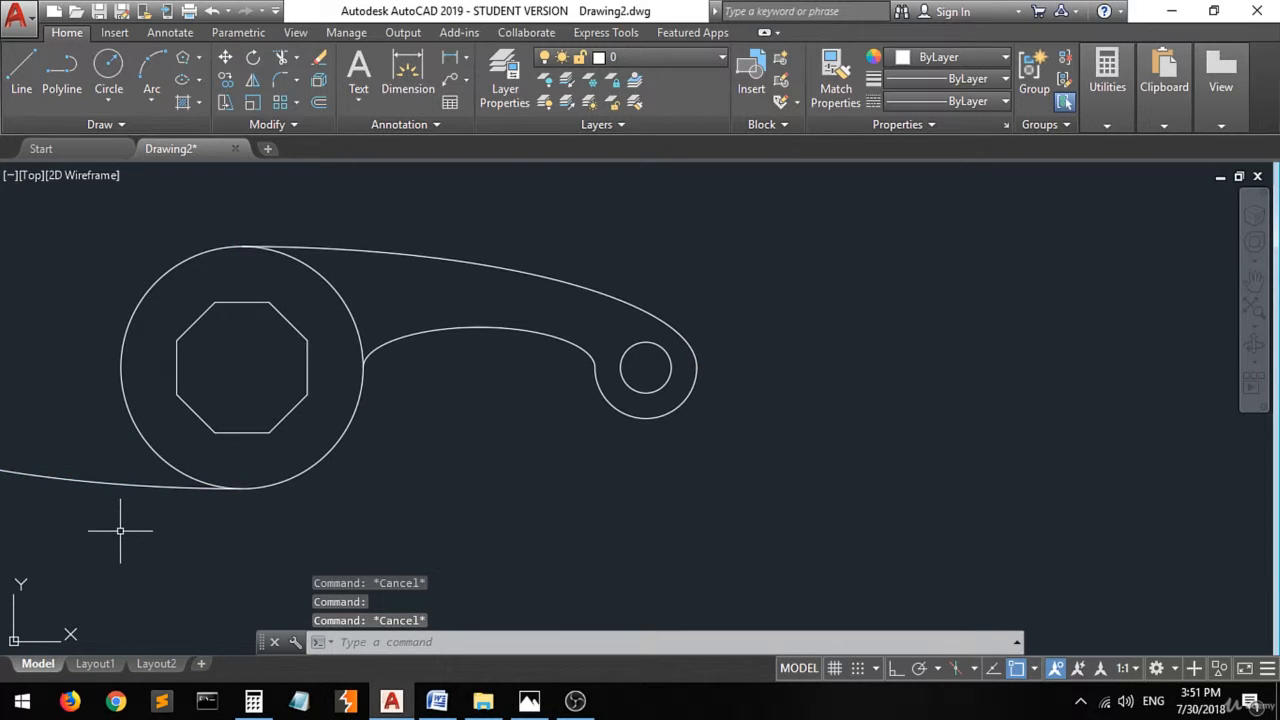
click(281, 60)
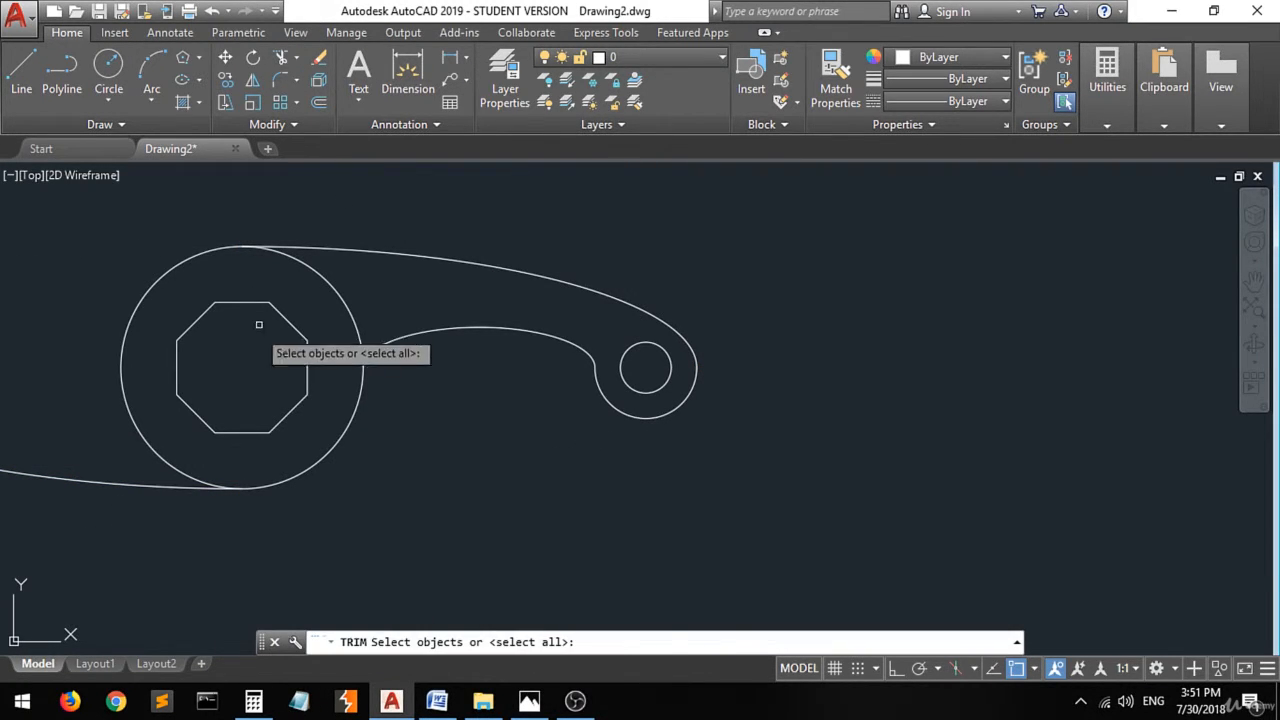
click(349, 223)
click(250, 500)
key(Return)
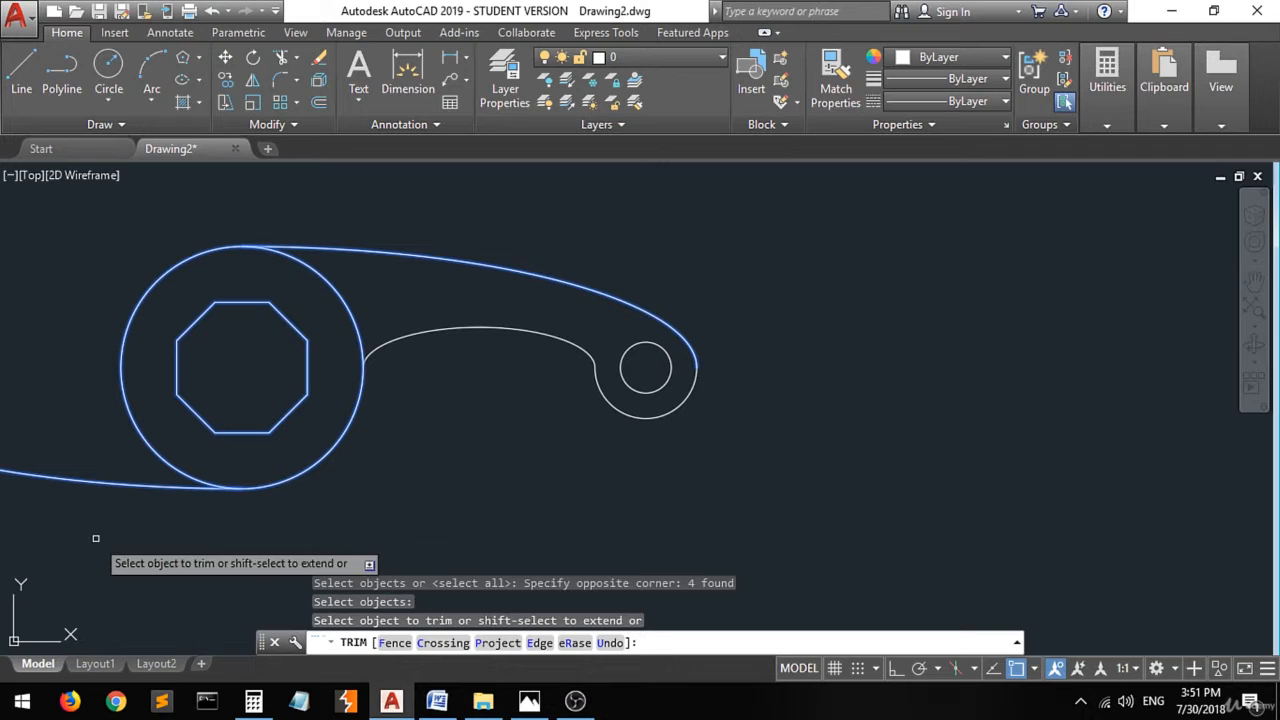
click(123, 483)
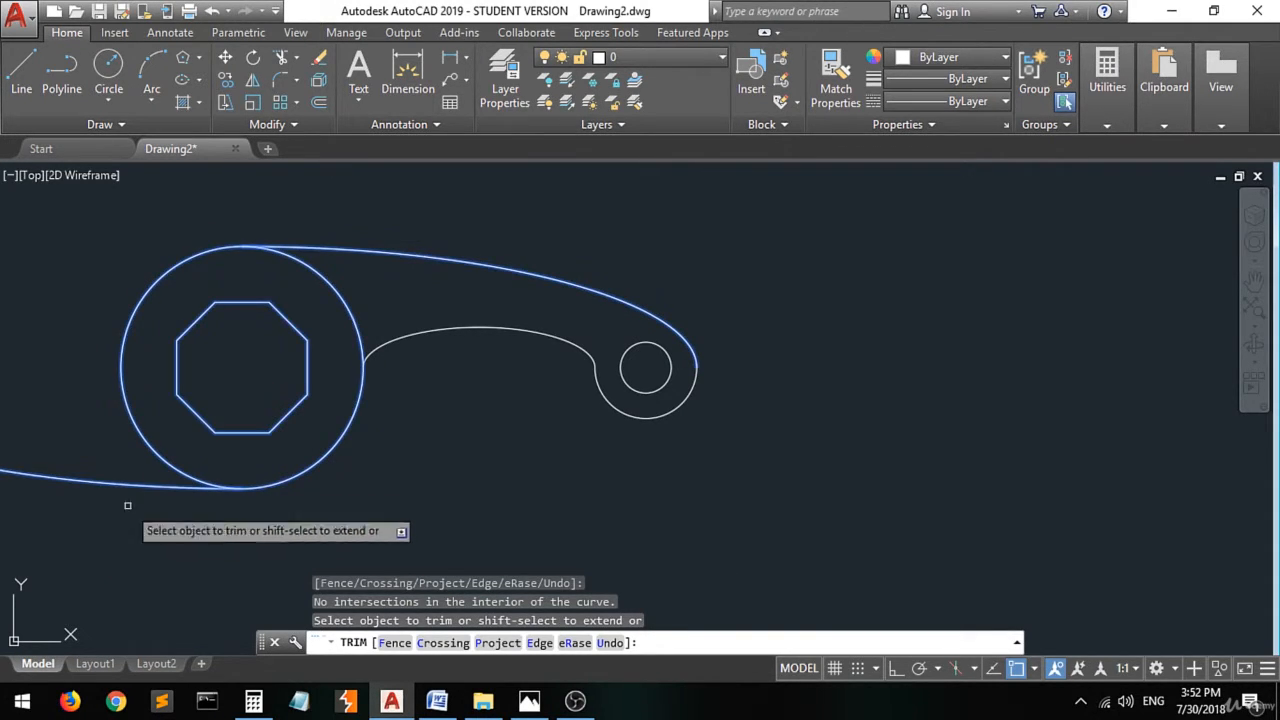
key(Escape)
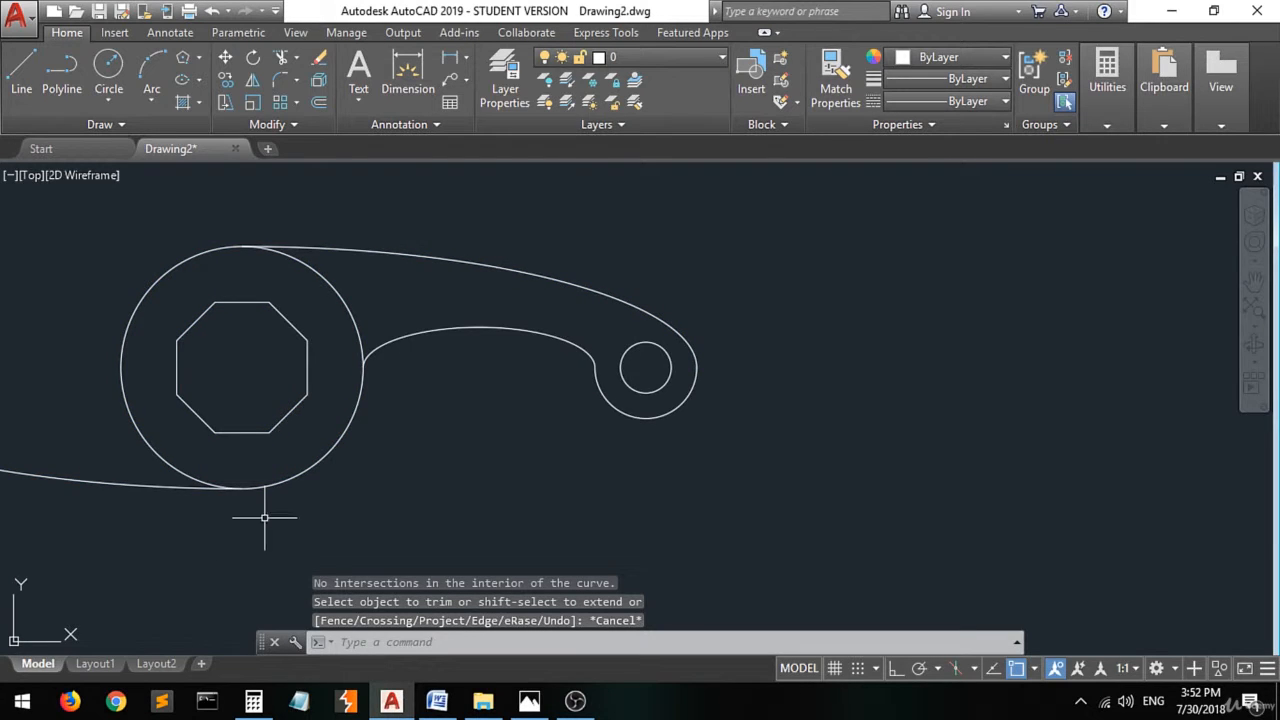
Delete the leftover lower-left quarter of the large ellipse outside the big circle
scroll(371, 486, down, 4)
scroll(424, 451, down, 1)
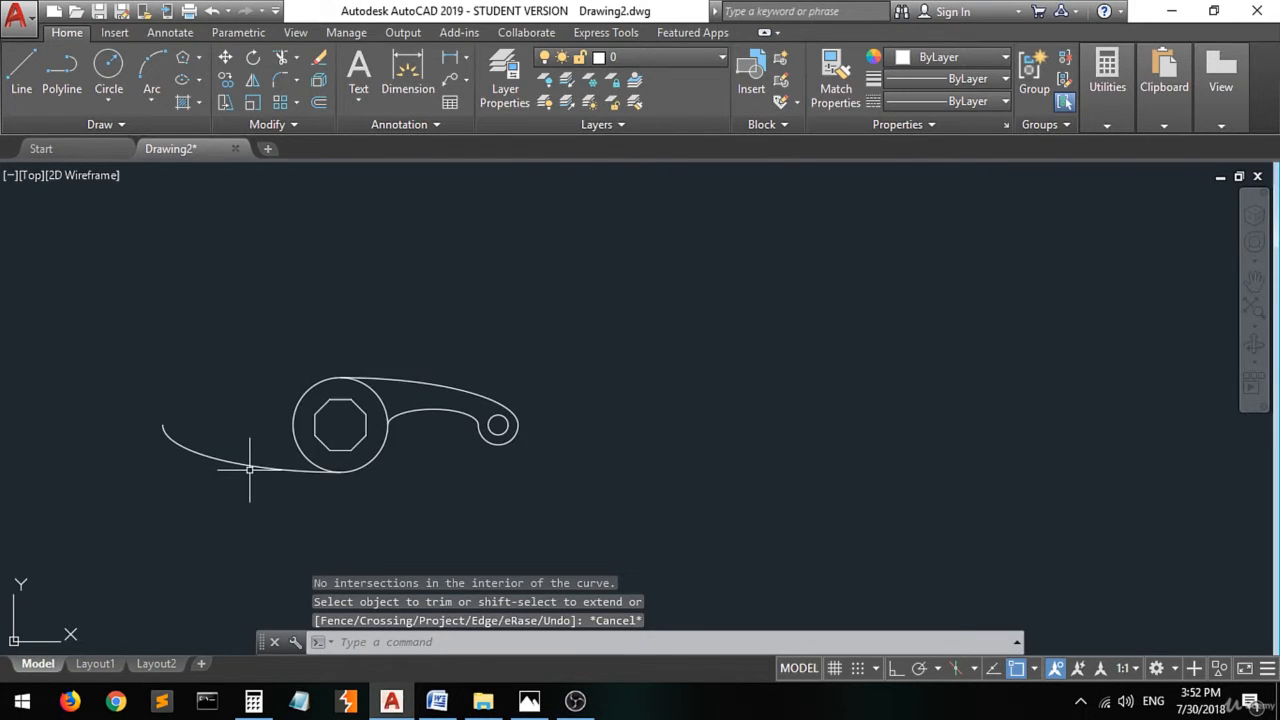
scroll(245, 458, up, 3)
click(338, 470)
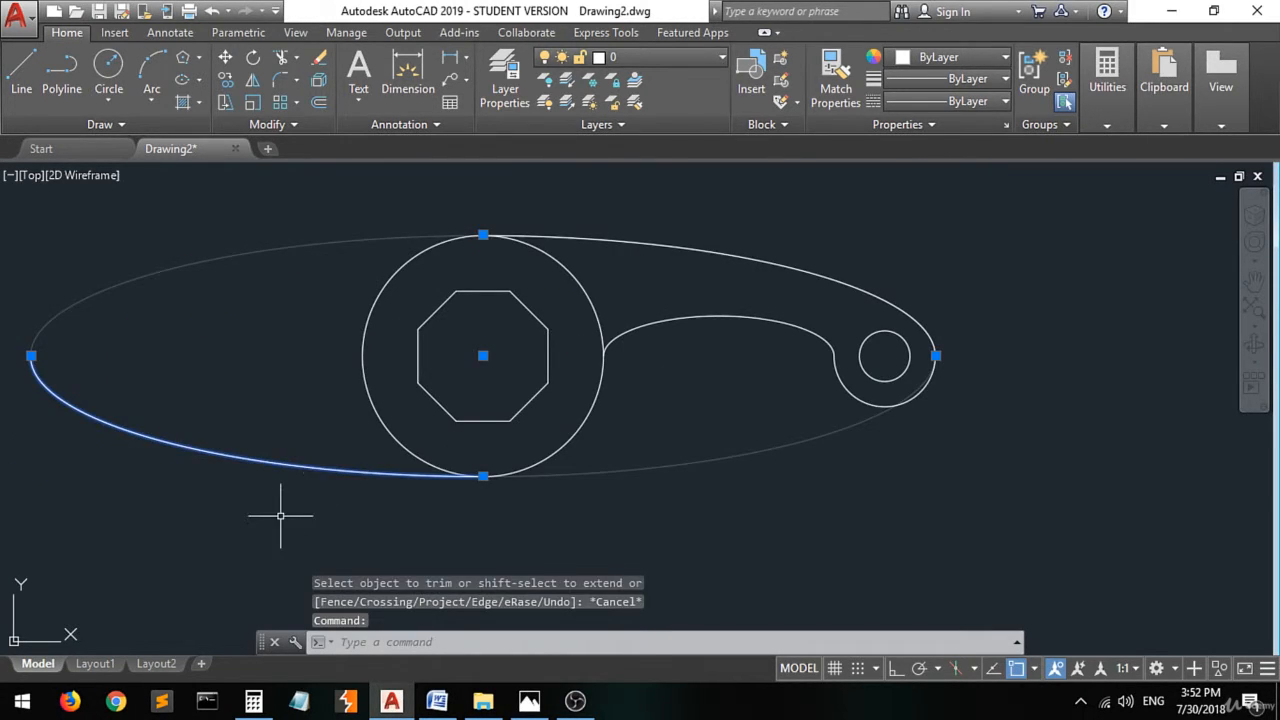
key(Delete)
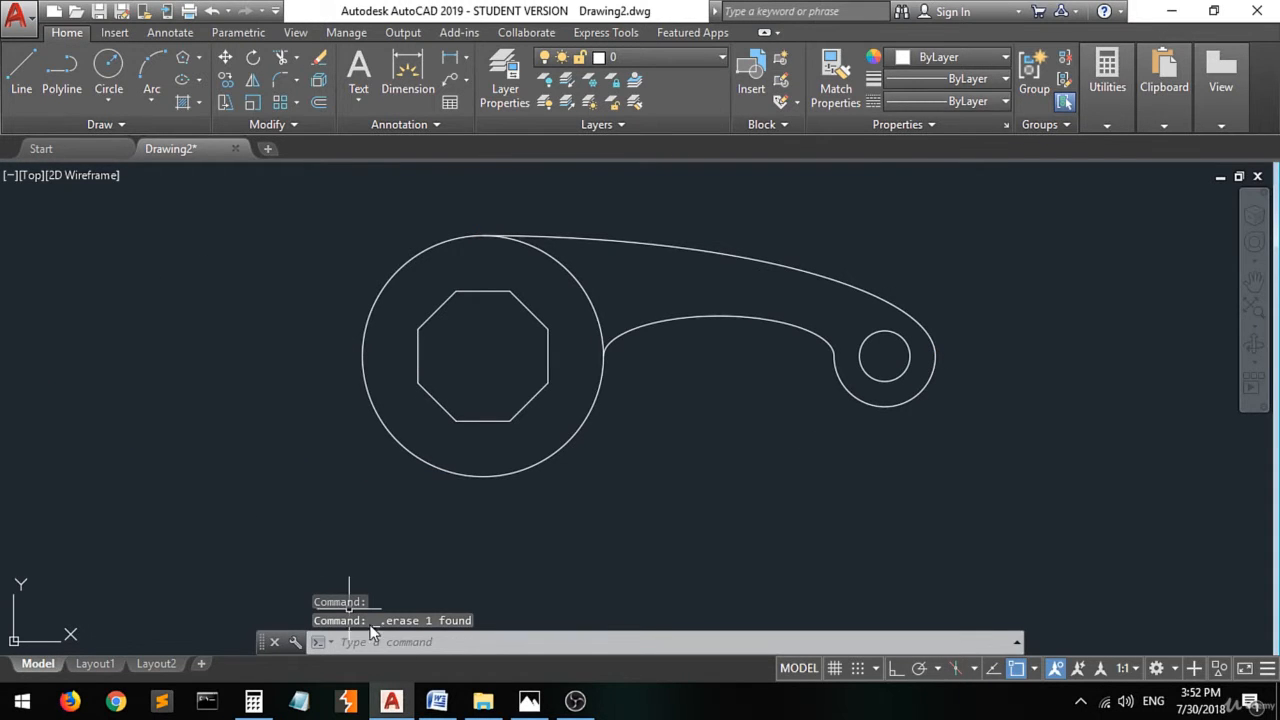
Place the Photos reference image in a smaller window beside the AutoCAD lever drawing and underline its 5.0 dimension in pink
click(528, 700)
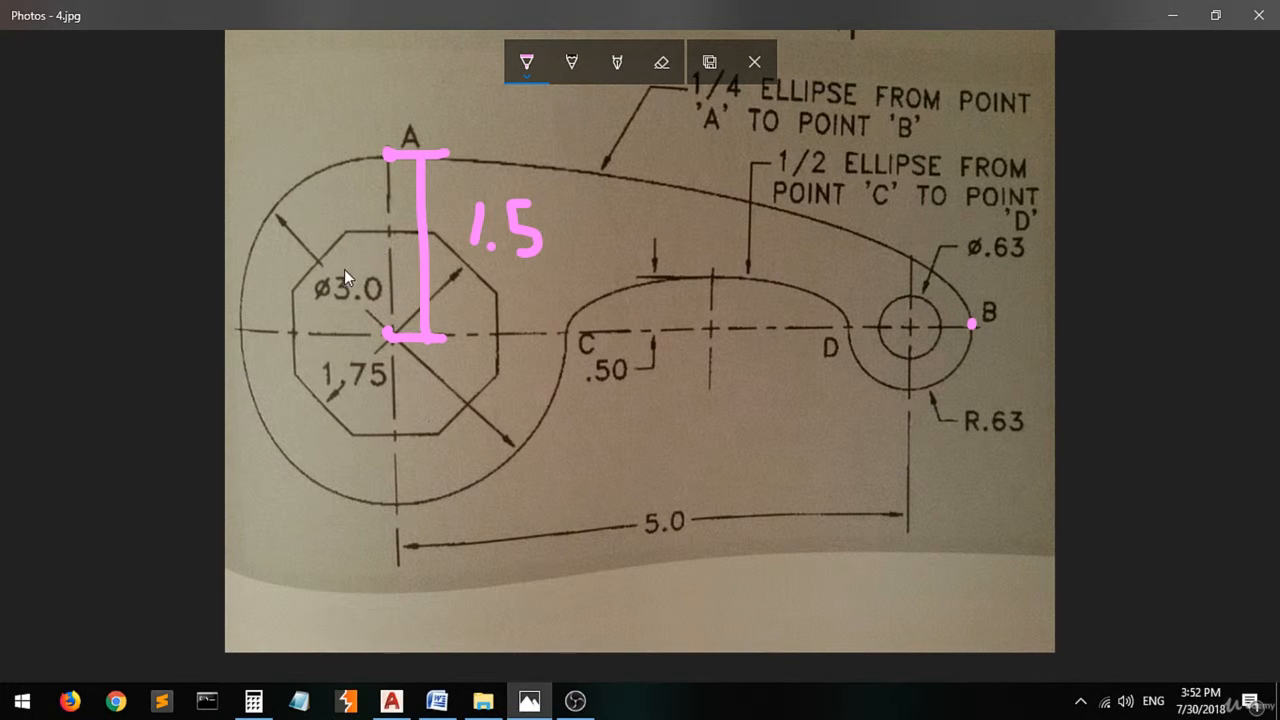
click(1215, 15)
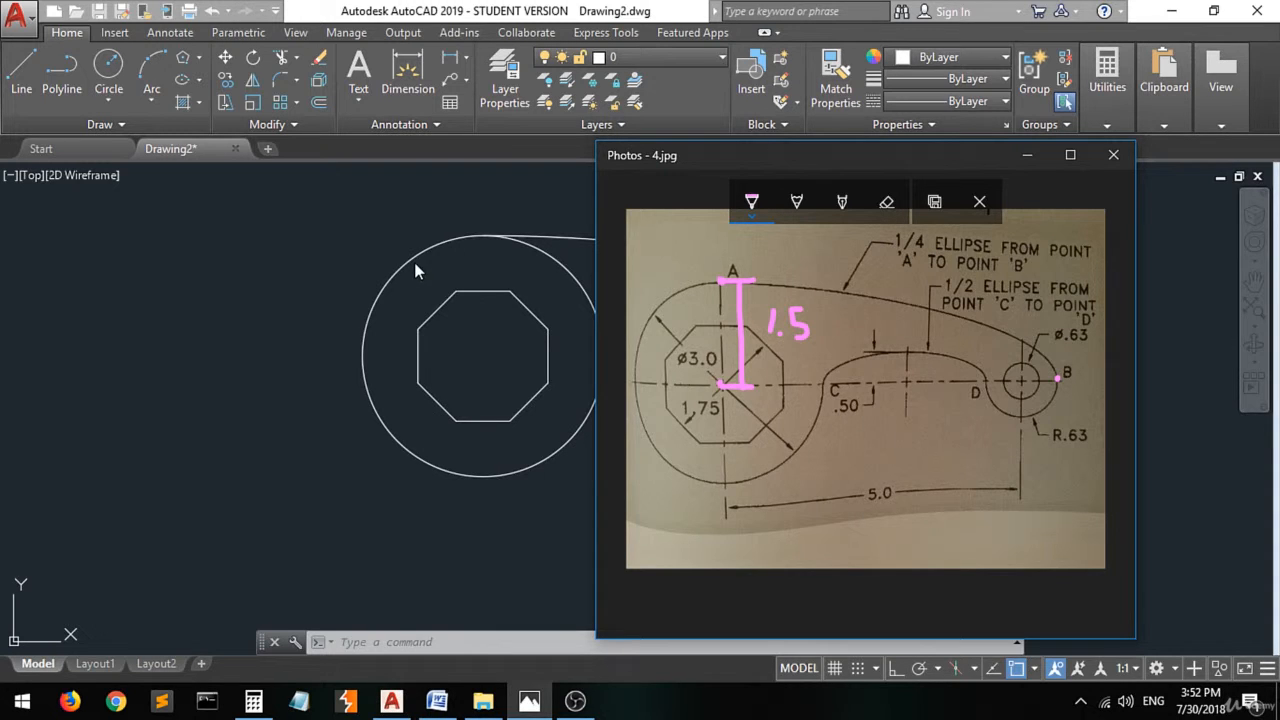
click(337, 246)
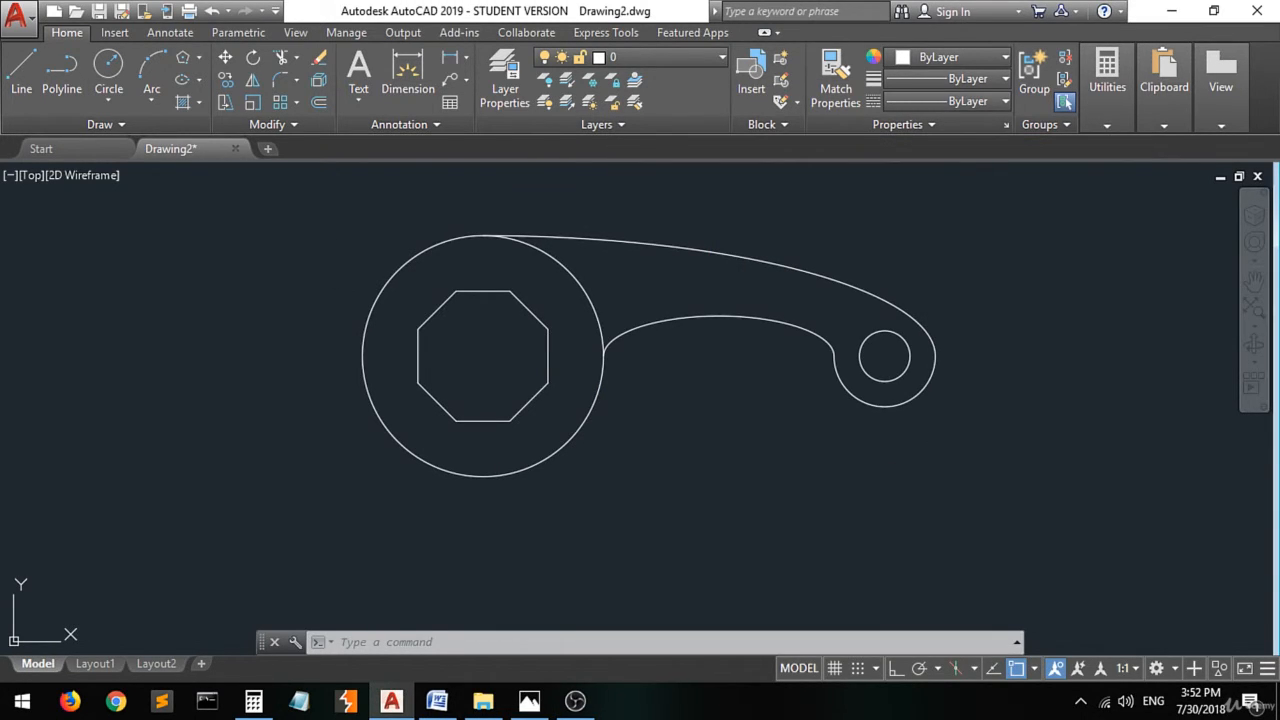
mouse_move(549, 209)
middle_down()
mouse_move(289, 240)
mouse_move(228, 280)
middle_up()
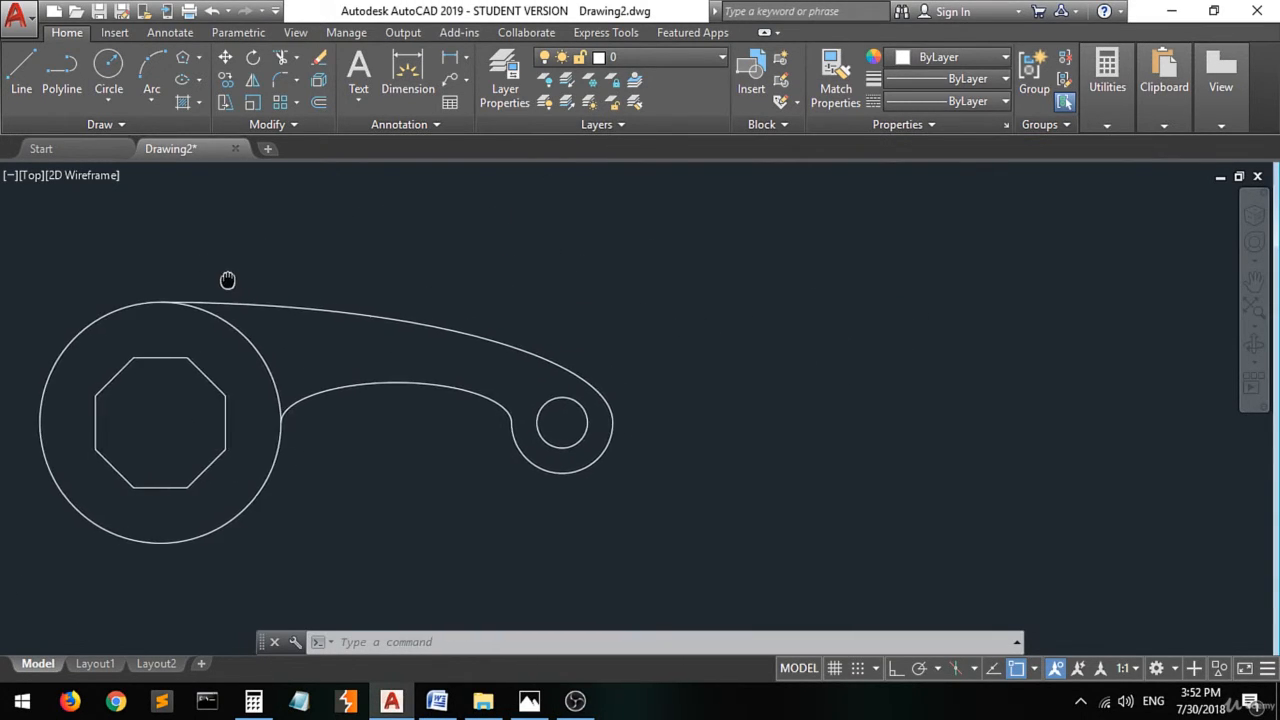
click(530, 701)
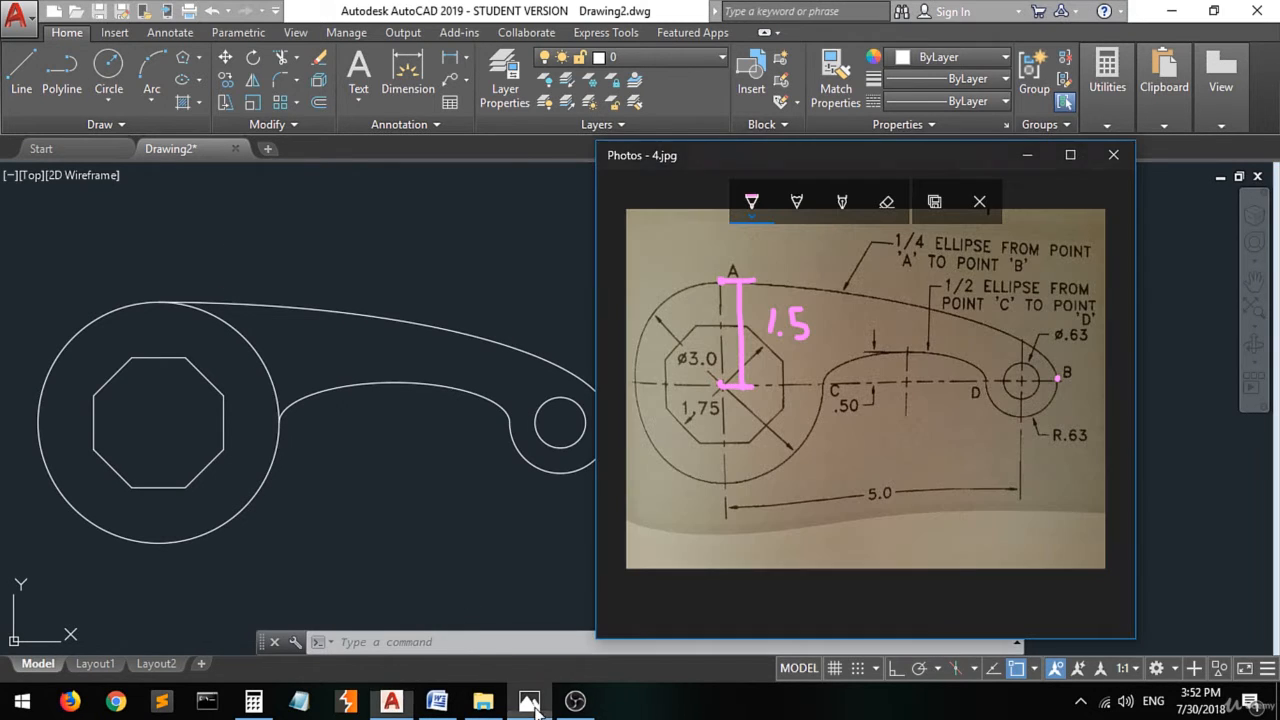
drag(759, 159, 825, 155)
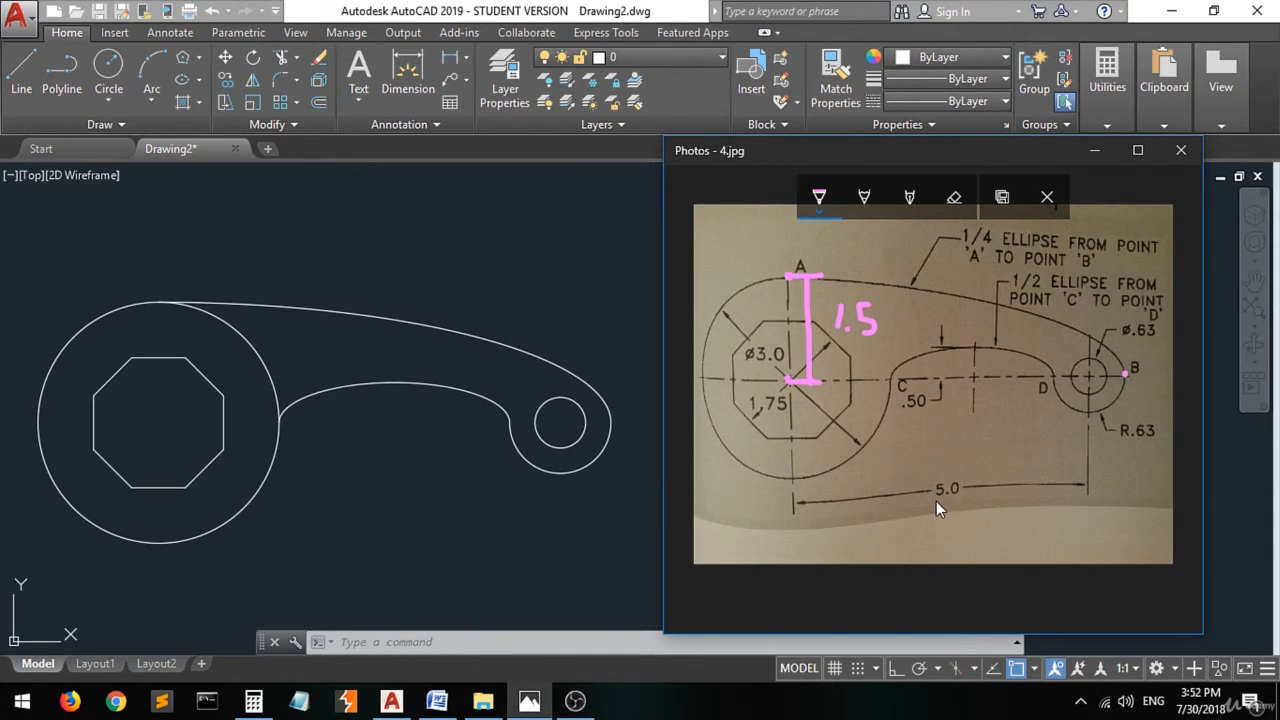
drag(934, 501, 954, 500)
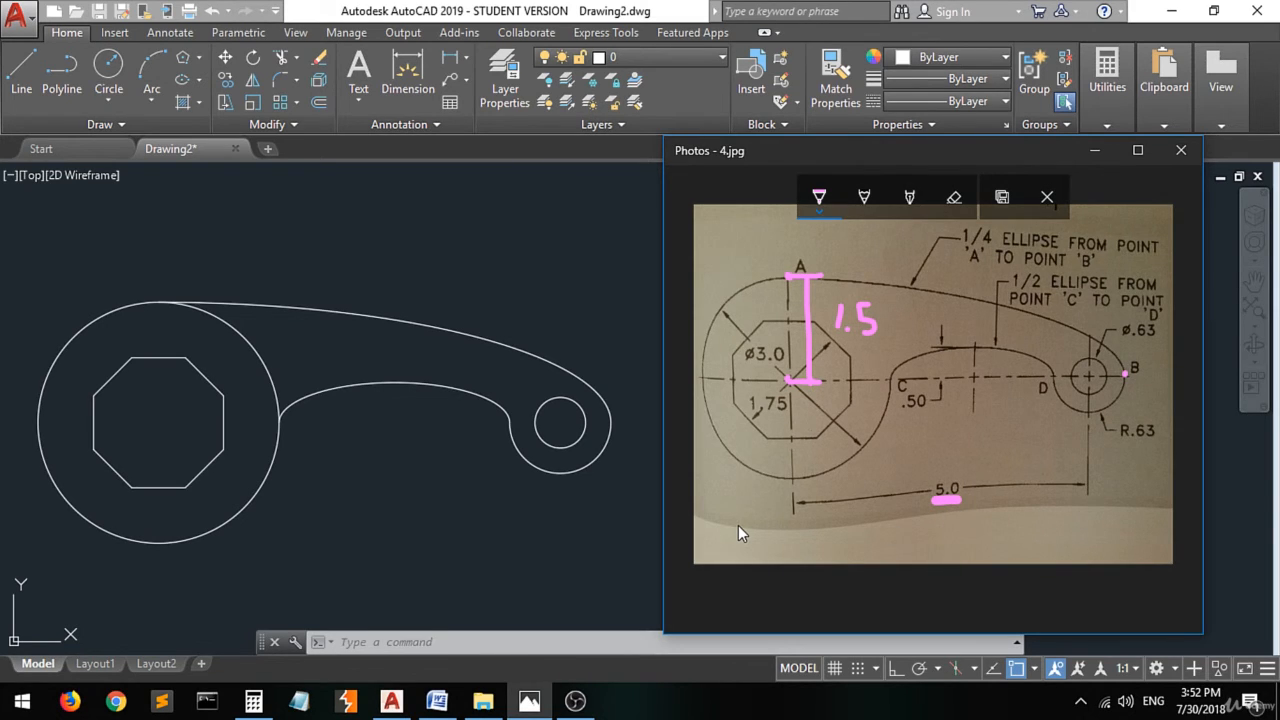